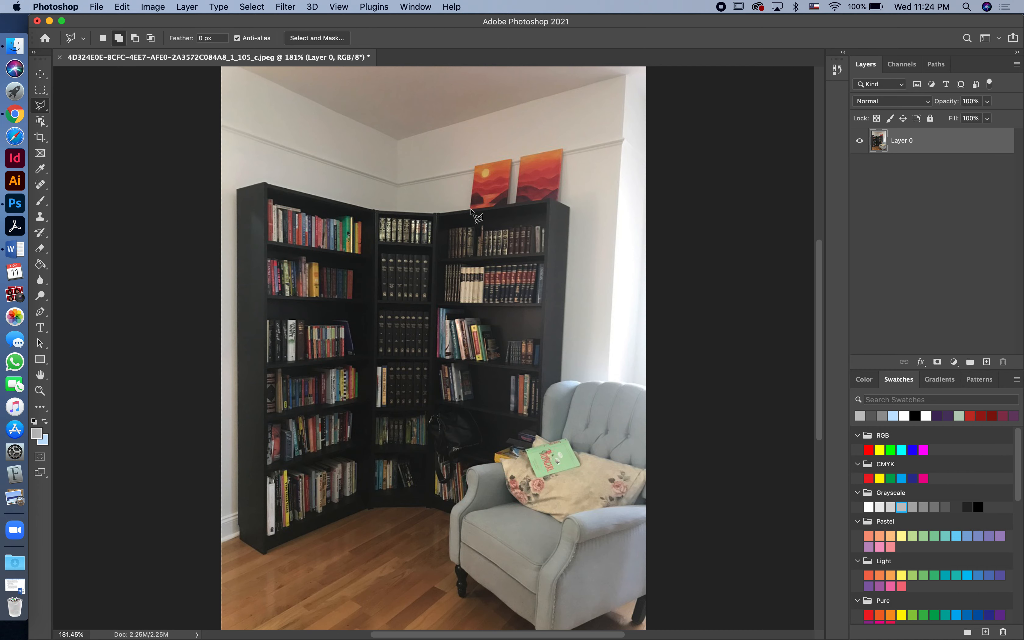
# - Select the sunset painting with the yellow sun above the bookcase by outlining its four corners with the Polygonal Lasso
pyautogui.scroll(5, 476, 209)
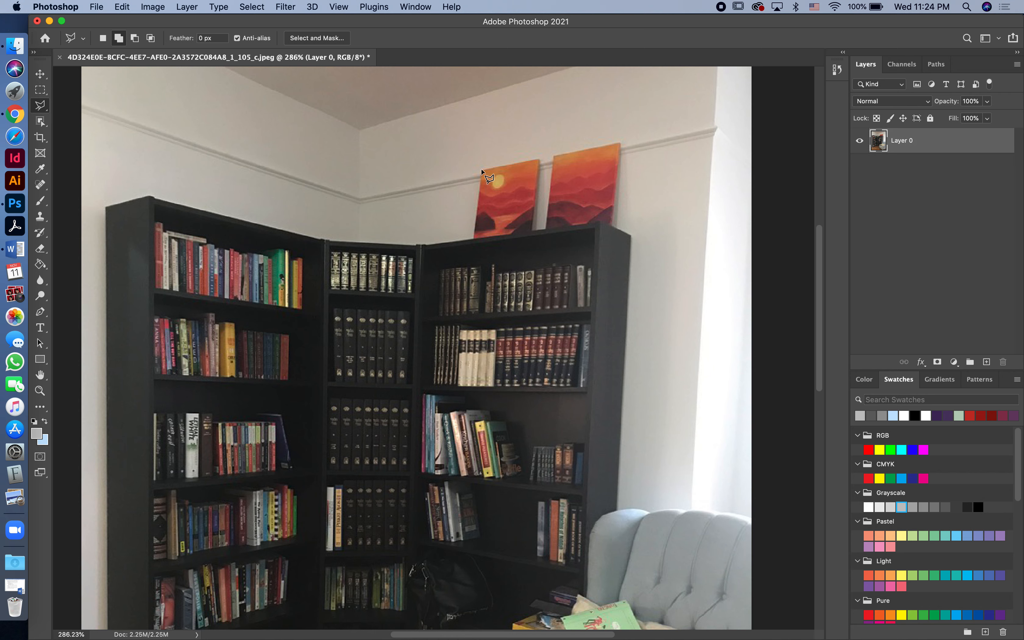
pyautogui.click(481, 170)
pyautogui.click(474, 238)
pyautogui.click(532, 232)
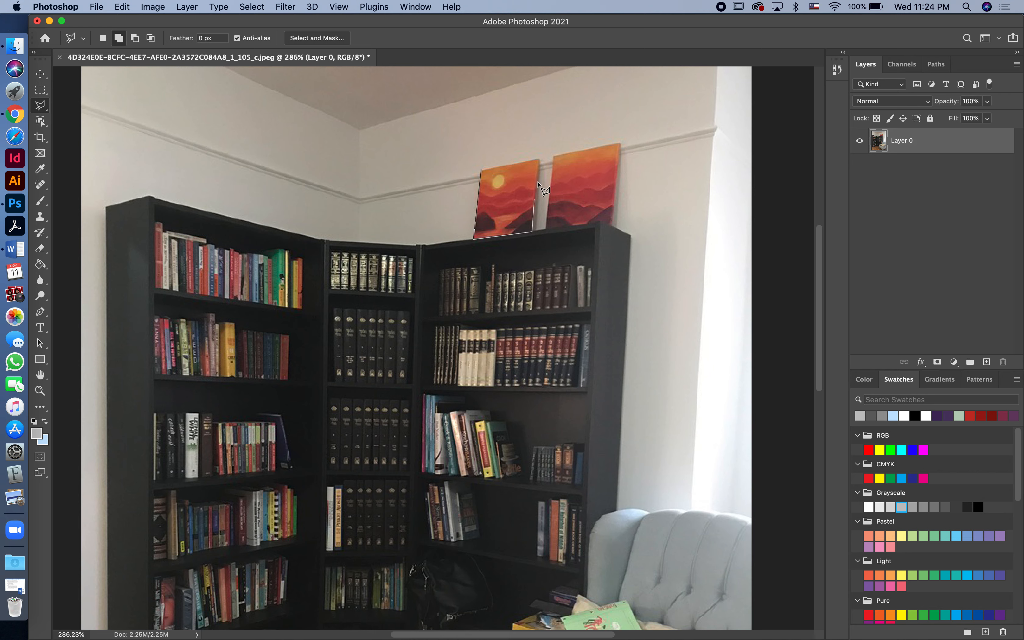
pyautogui.click(540, 161)
pyautogui.click(480, 170)
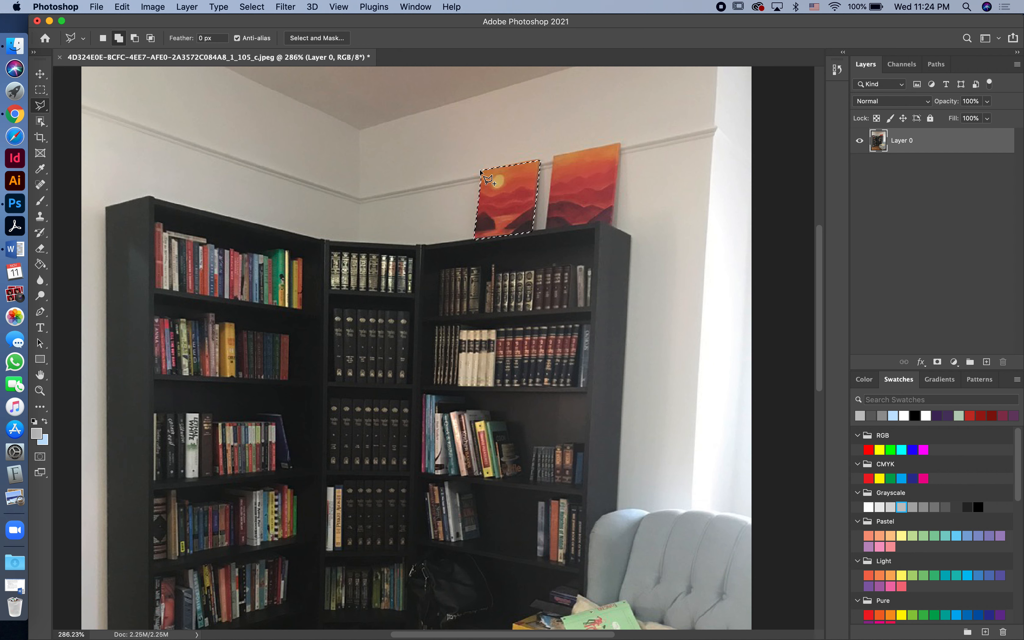
# - Add the second red painting beside it to the selection by outlining its corners with the Polygonal Lasso
pyautogui.click(554, 154)
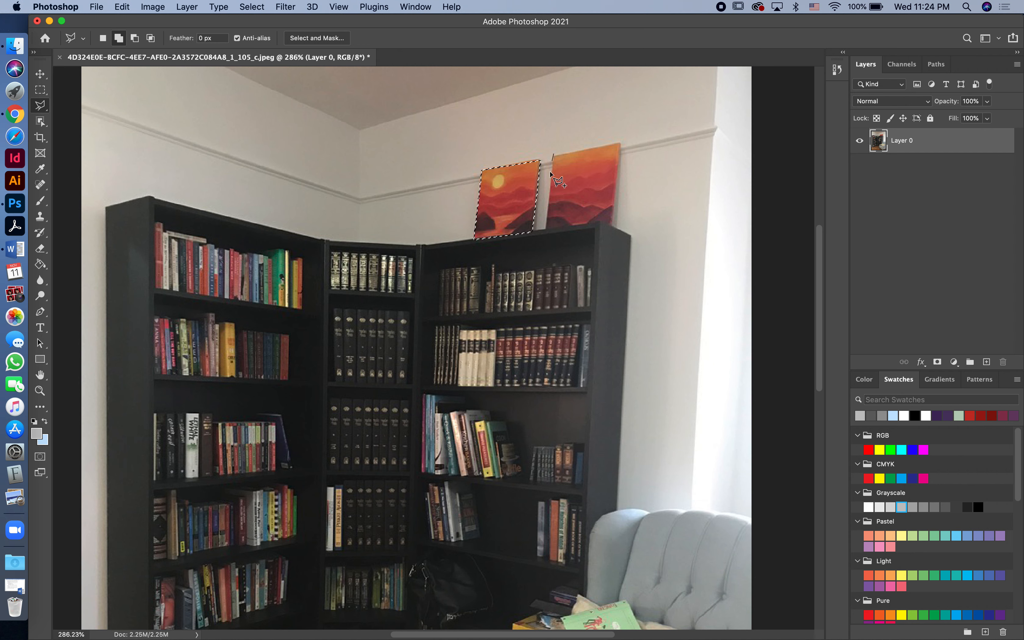
pyautogui.click(546, 229)
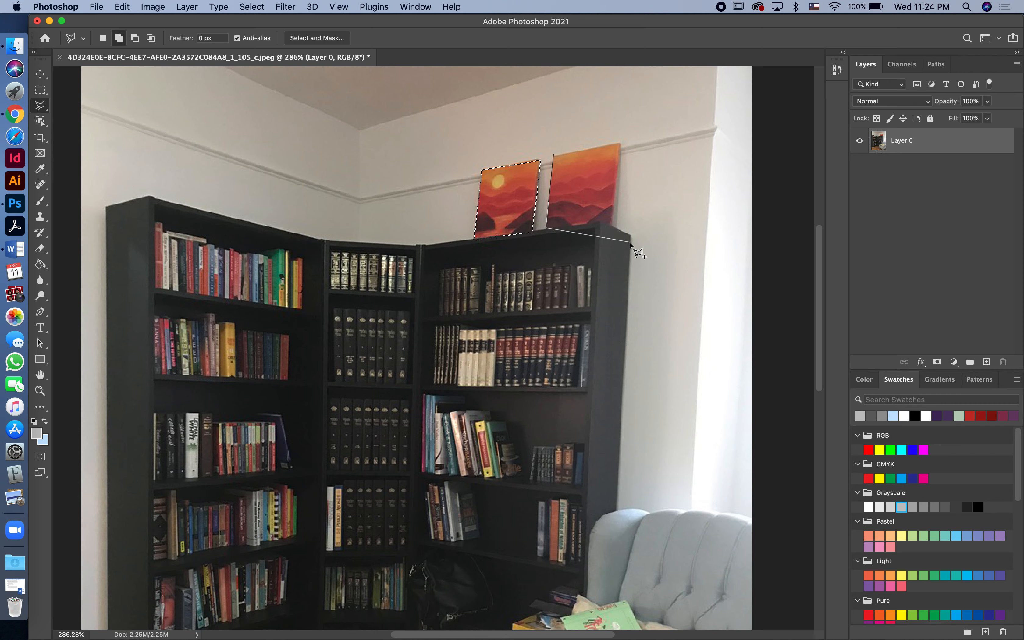
pyautogui.click(602, 220)
pyautogui.click(611, 224)
pyautogui.click(620, 143)
pyautogui.click(553, 155)
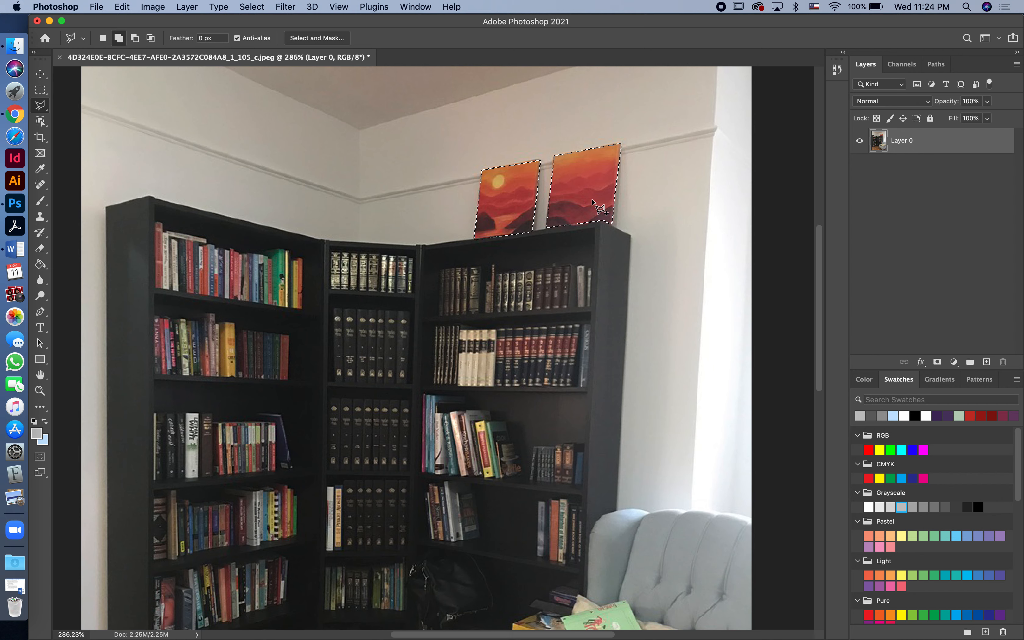
# - Fill the selected paintings with a pastel violet swatch on a new layer, and clear the selection
pyautogui.scroll(-5, 592, 201)
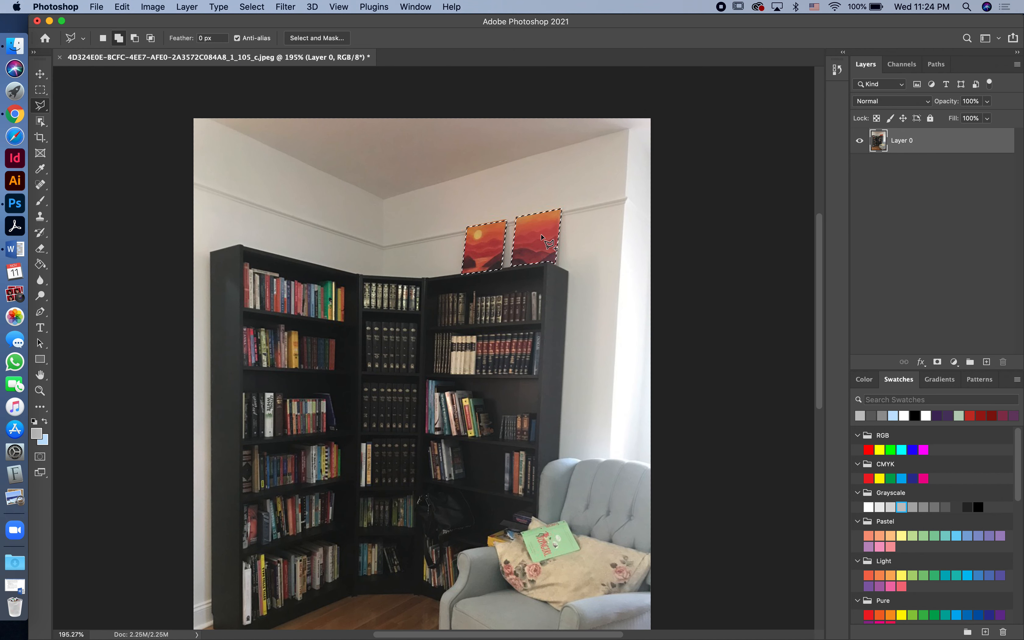
pyautogui.scroll(-1, 542, 235)
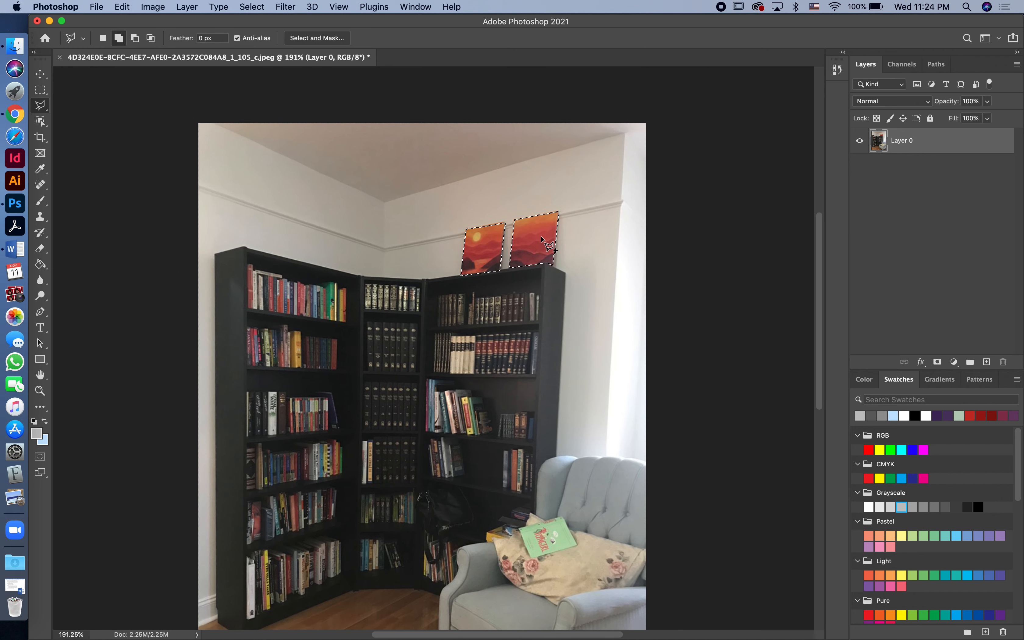
pyautogui.scroll(-3, 541, 239)
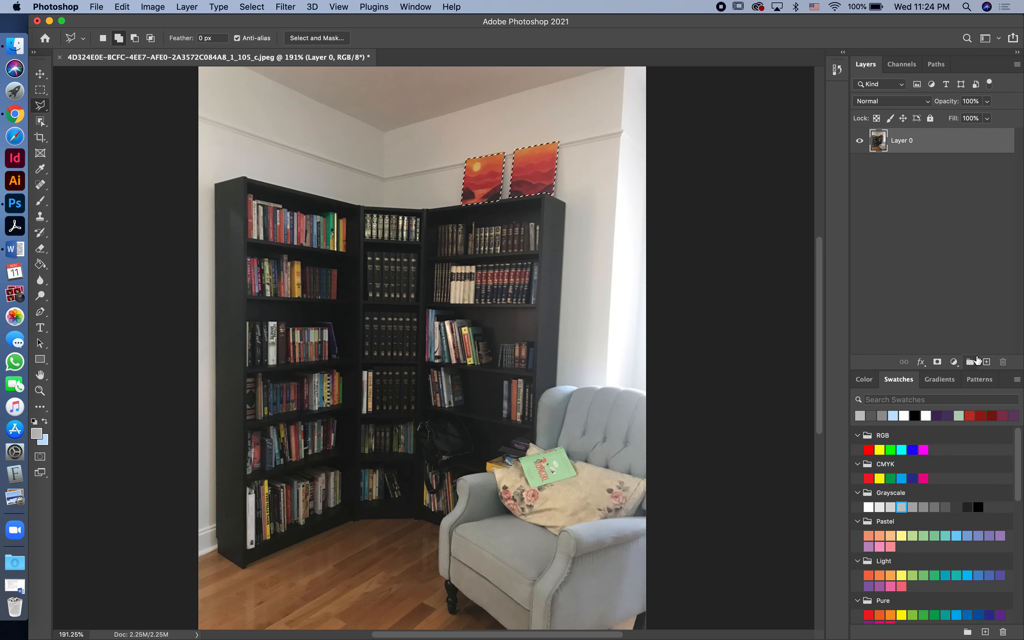
pyautogui.click(987, 362)
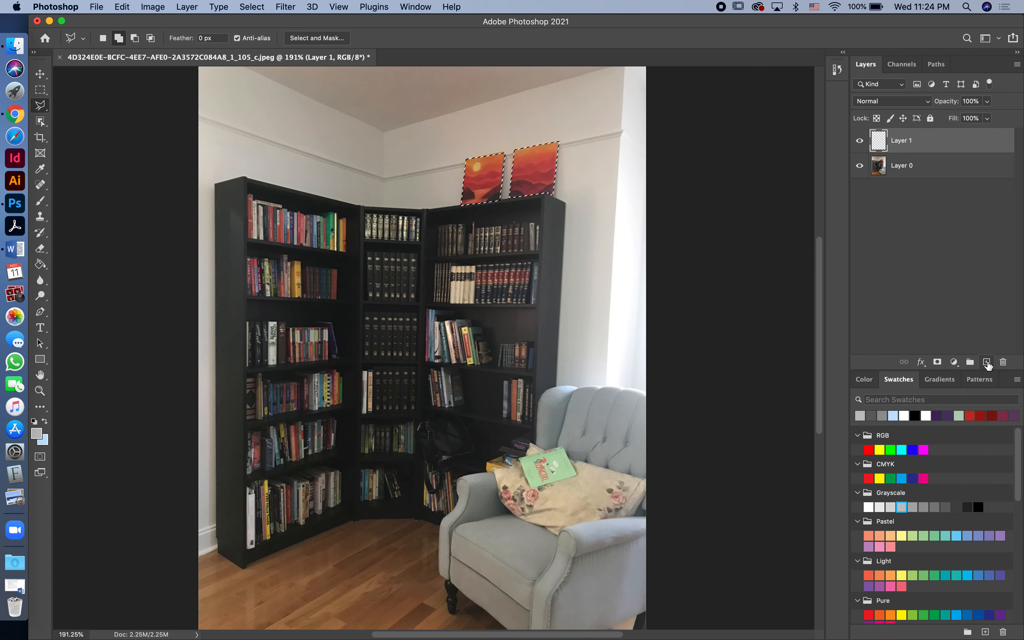
pyautogui.click(989, 535)
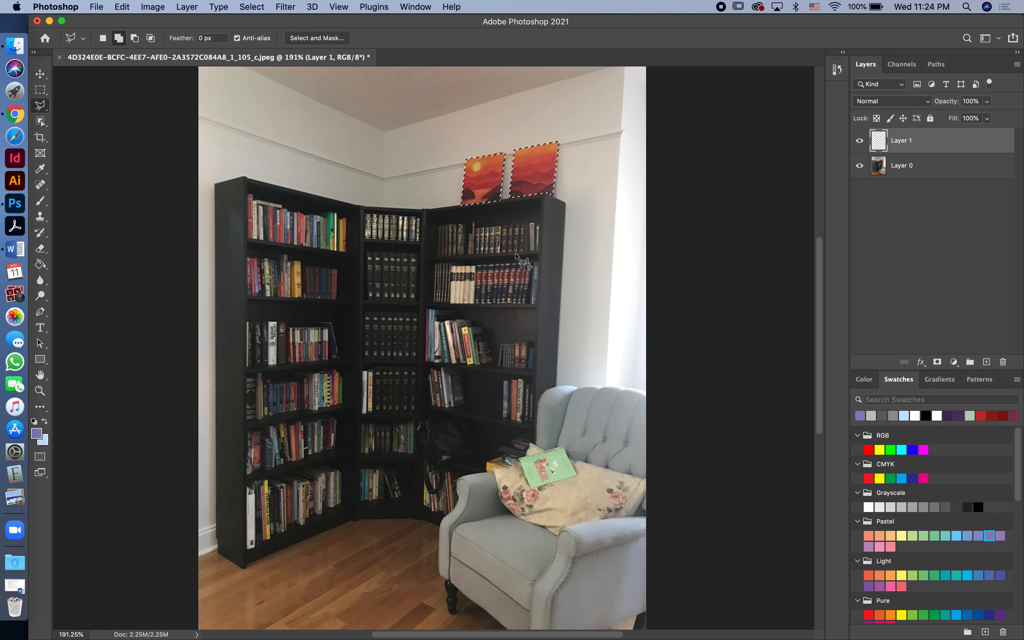
pyautogui.press('g')
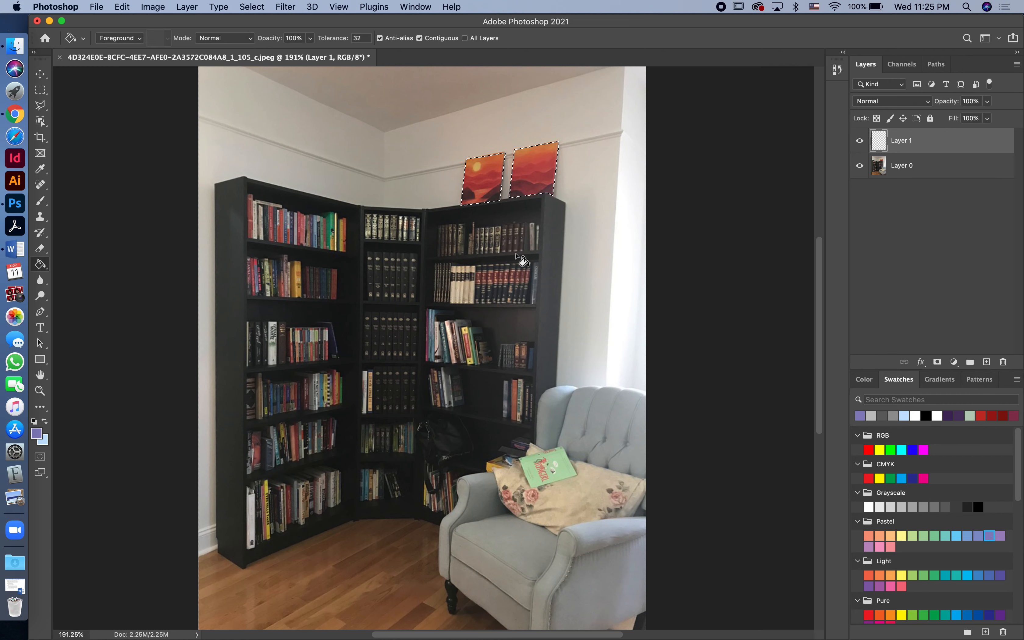
pyautogui.click(523, 156)
pyautogui.hotkey('ctrl', 'd')
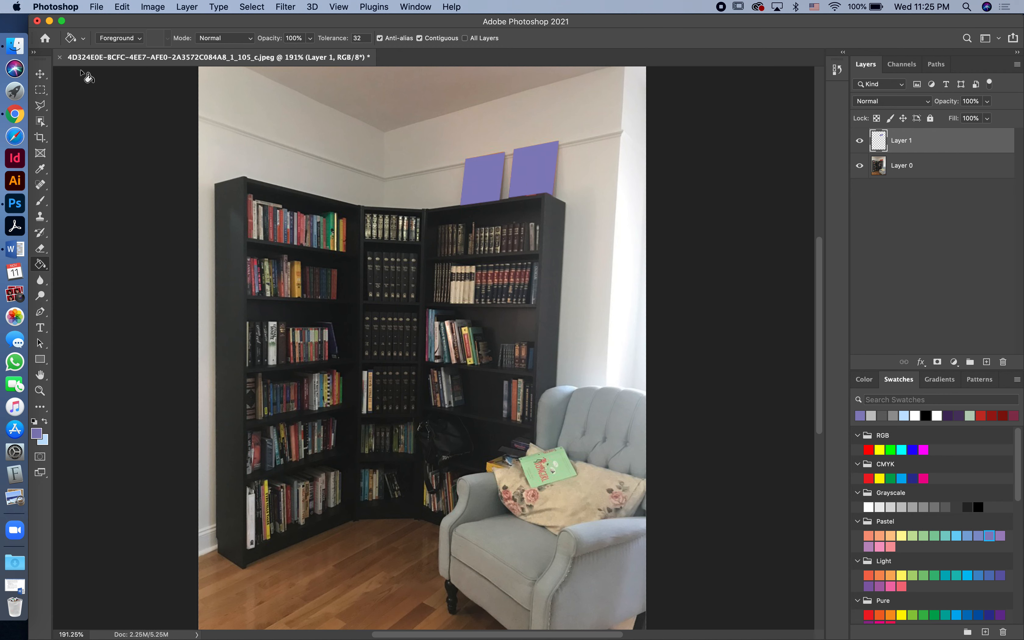
# - Load the outline of Layer 1's violet shapes as a selection and invert it to cover everything except the paintings
pyautogui.click(41, 74)
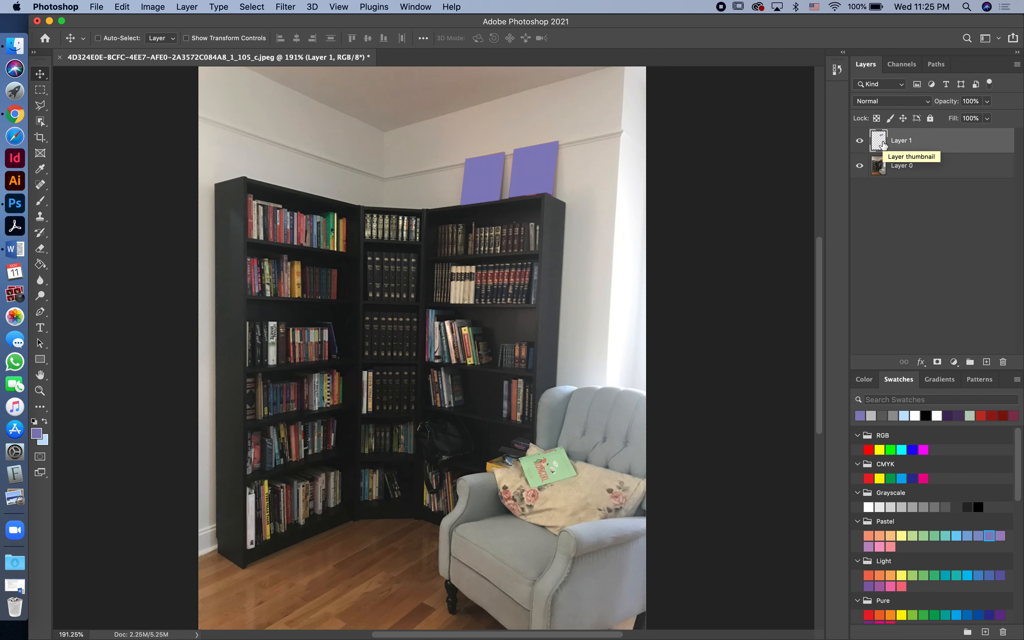
pyautogui.keyDown('super'); pyautogui.click(882, 145); pyautogui.keyUp('super')
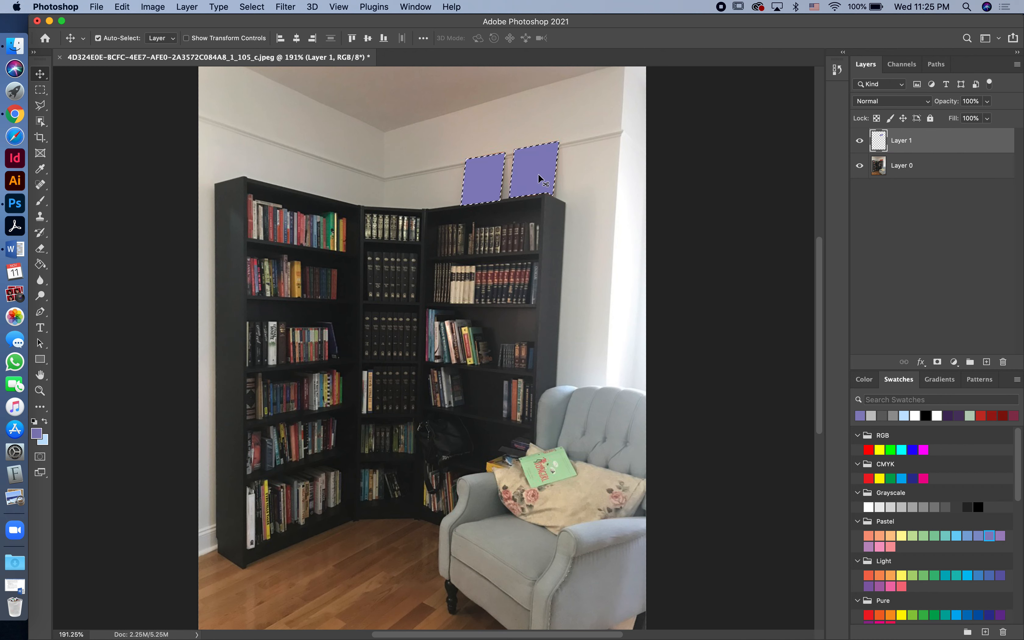
pyautogui.click(861, 141)
pyautogui.click(860, 141)
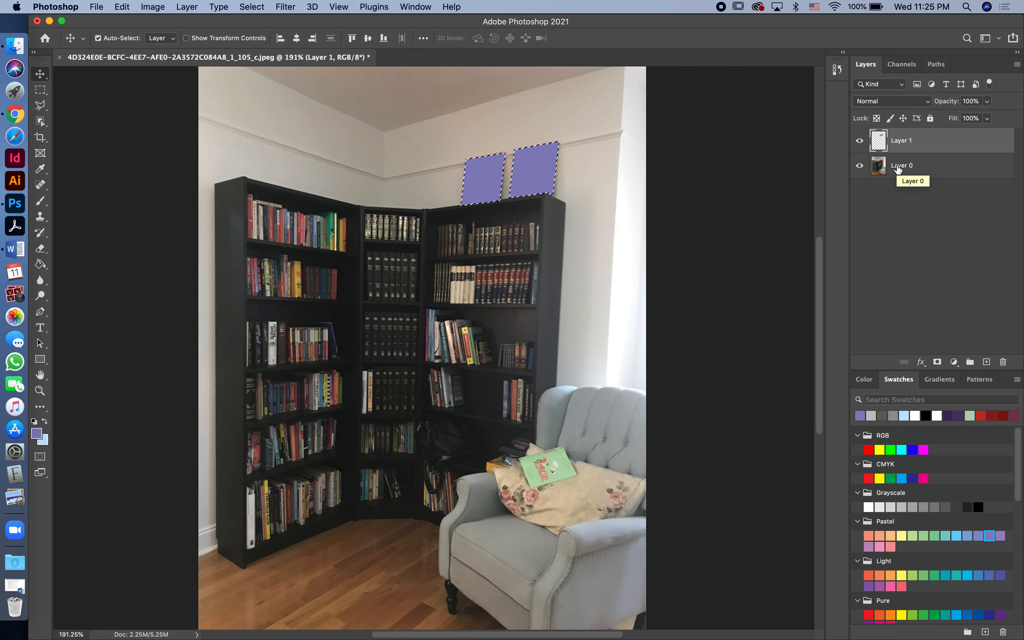
pyautogui.press('super+shift+i')
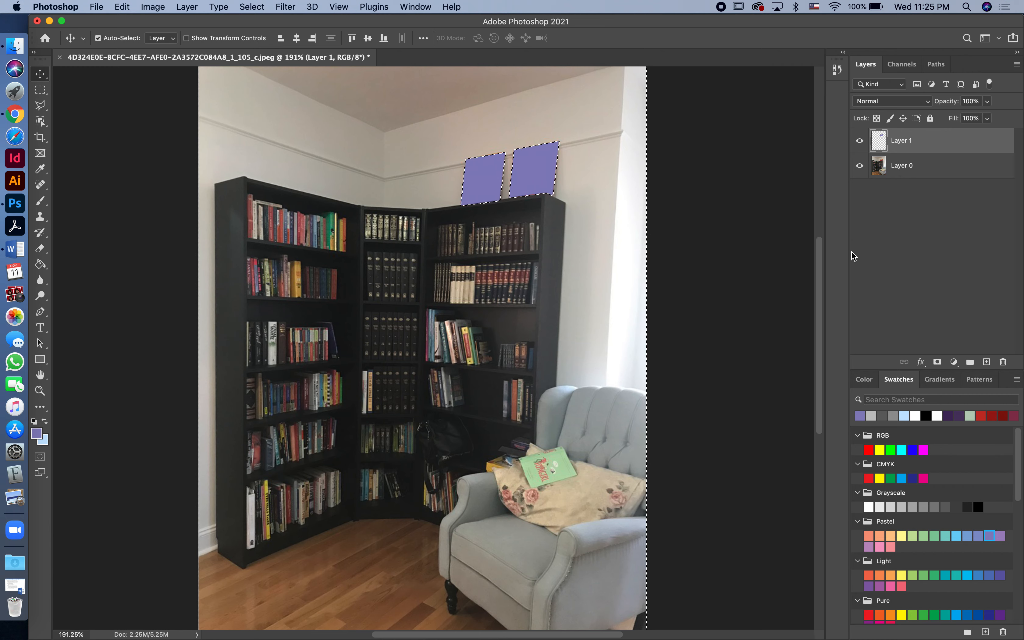
# - Add a Hue/Saturation adjustment layer above Layer 0 from the selection, with saturation set to -100
pyautogui.click(901, 166)
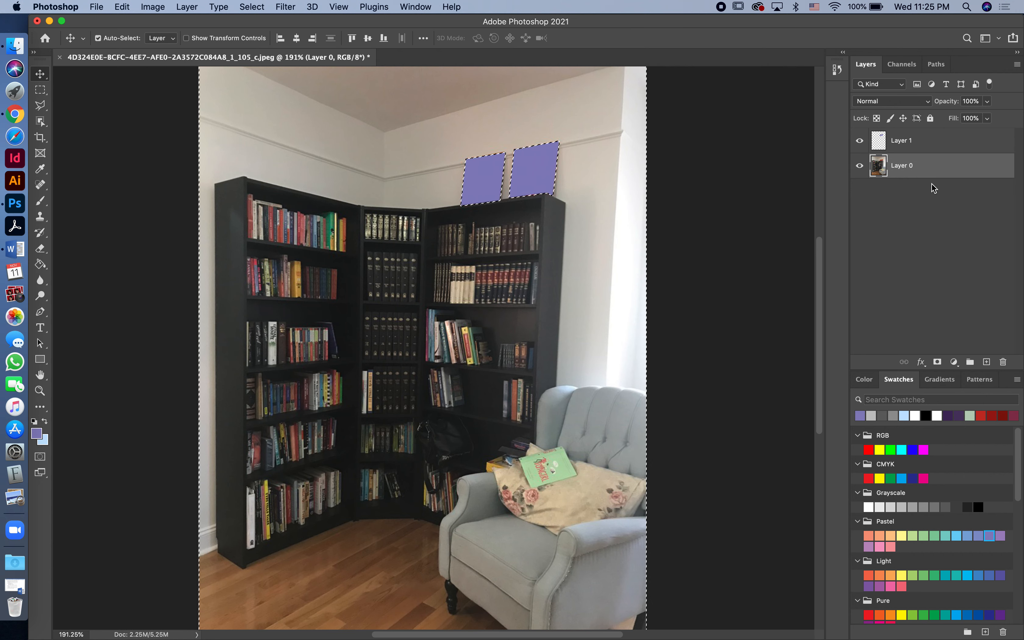
pyautogui.click(955, 362)
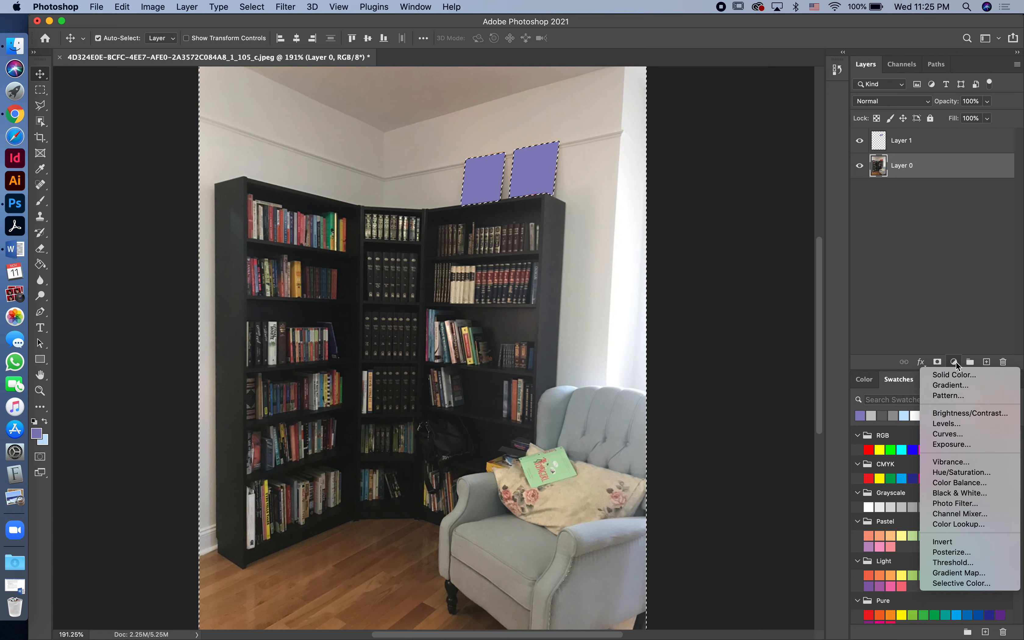
pyautogui.click(955, 473)
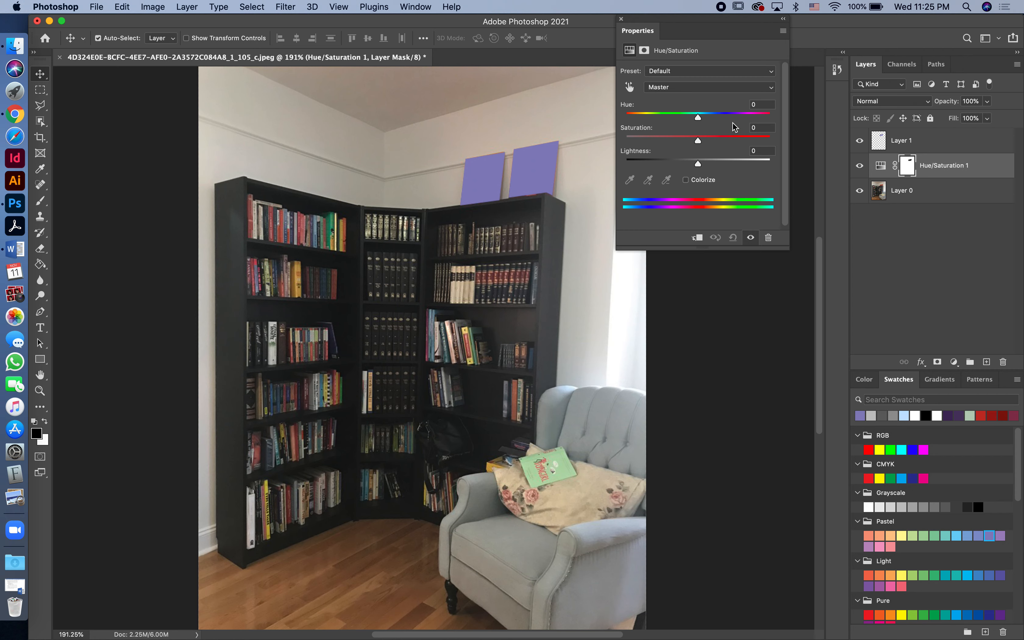
pyautogui.moveTo(694, 139); pyautogui.dragTo(622, 140)
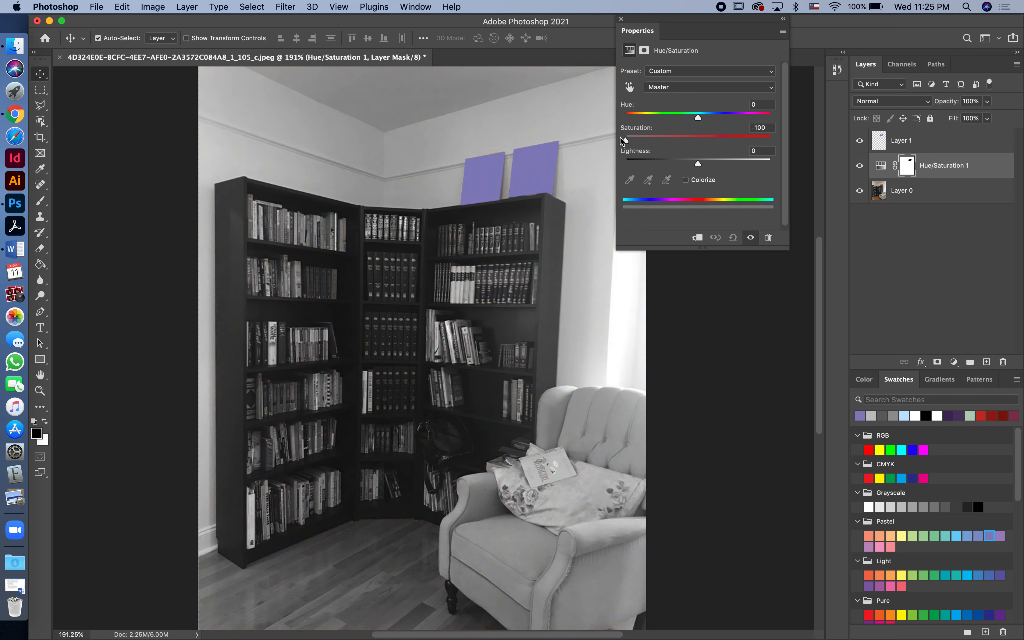
# - Hide the violet Layer 1 and review the Hue/Saturation layer mask's settings, accepting Select and Mask without changes
pyautogui.click(859, 141)
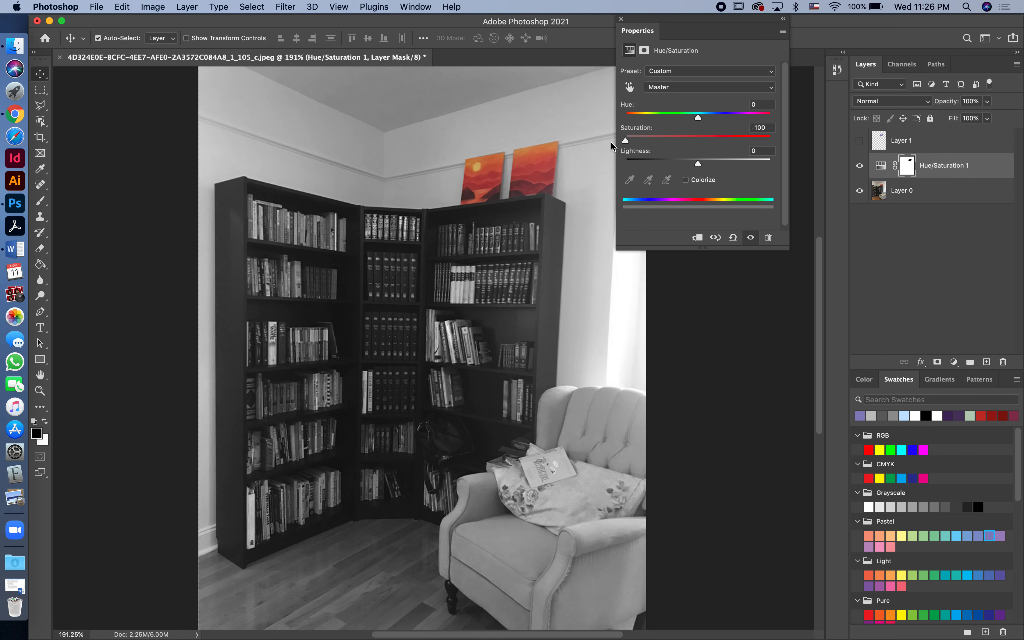
pyautogui.click(533, 157)
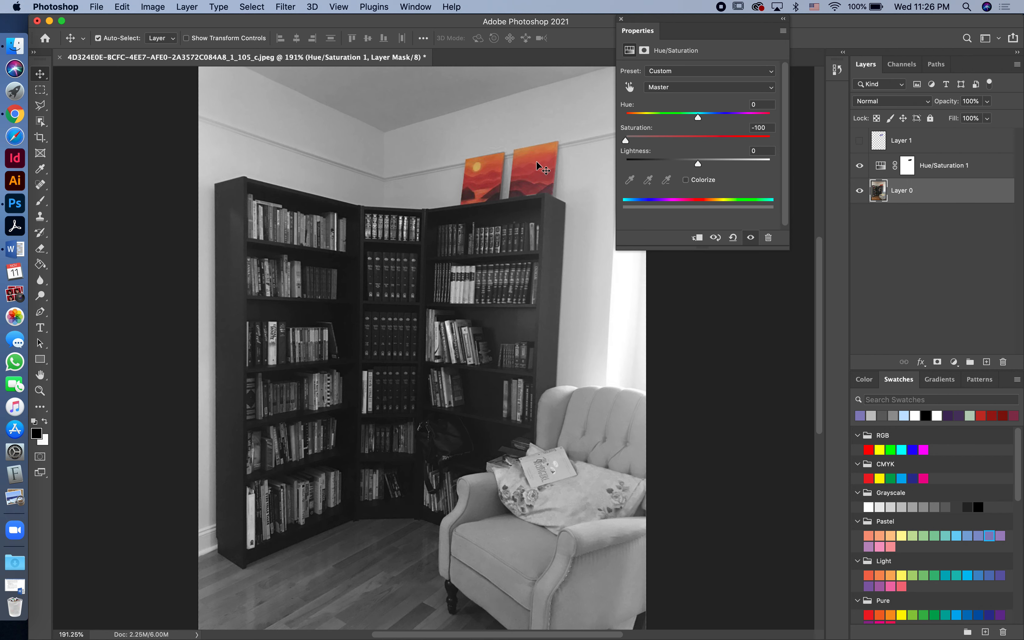
pyautogui.click(910, 165)
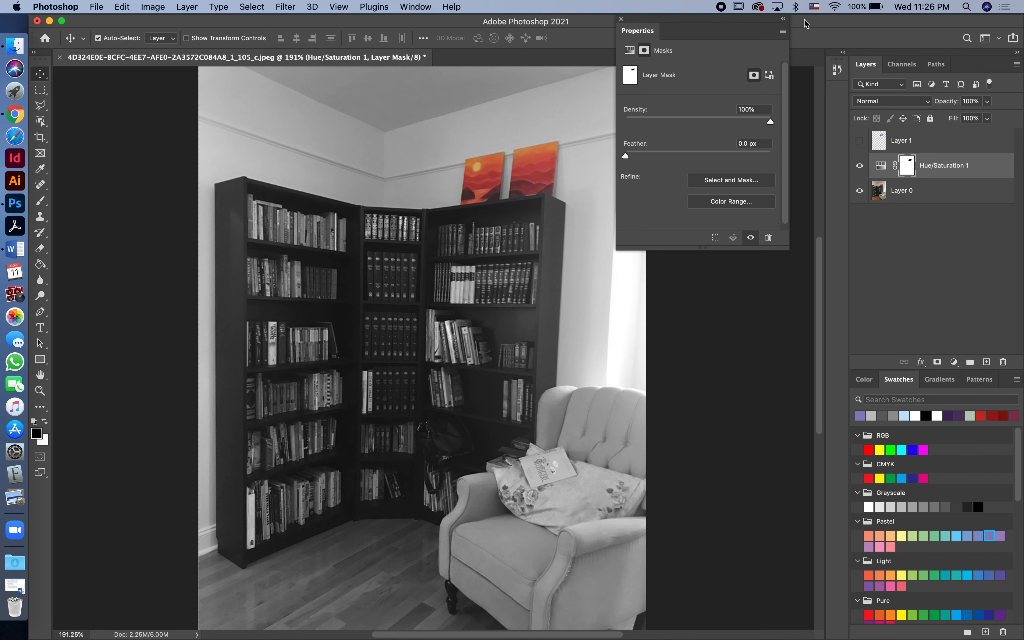
pyautogui.click(621, 20)
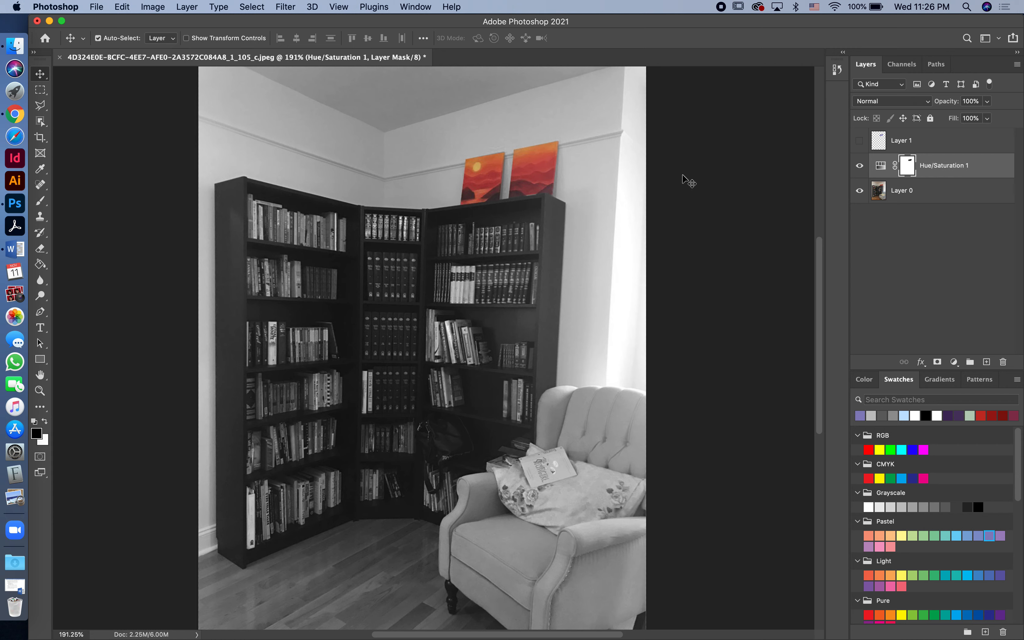
pyautogui.doubleClick(912, 167)
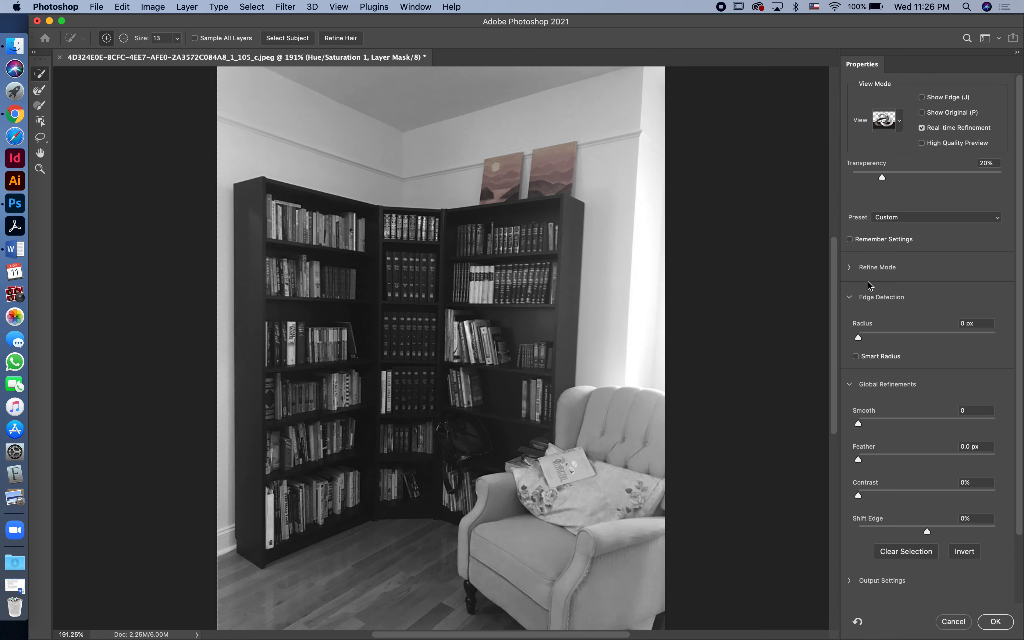
pyautogui.click(990, 624)
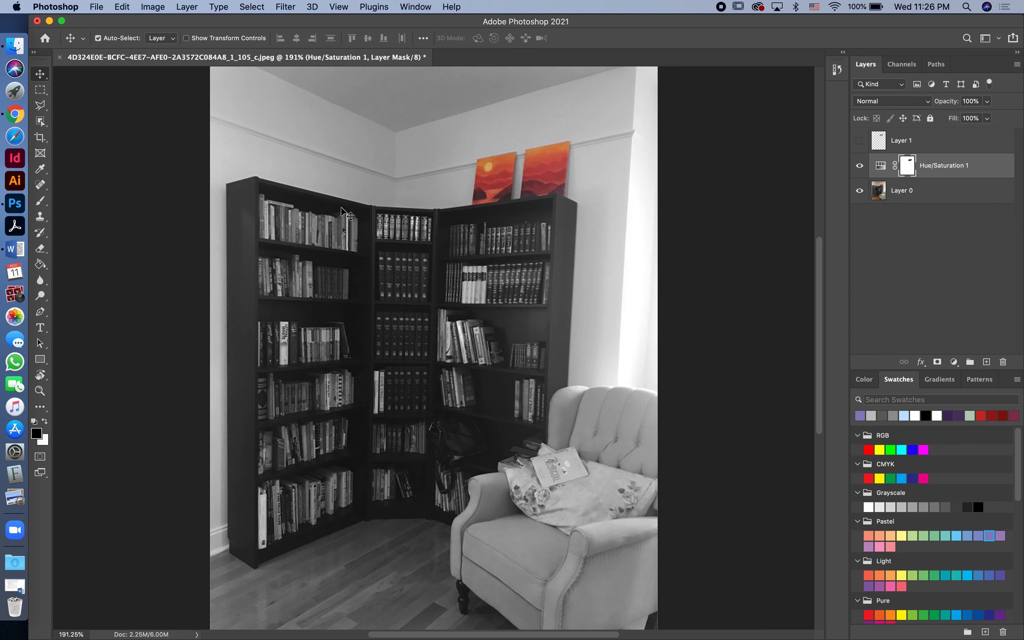
# - Paint black on the Hue/Saturation mask over the yellow book on the bookcase's second shelf to restore its colour
pyautogui.click(41, 202)
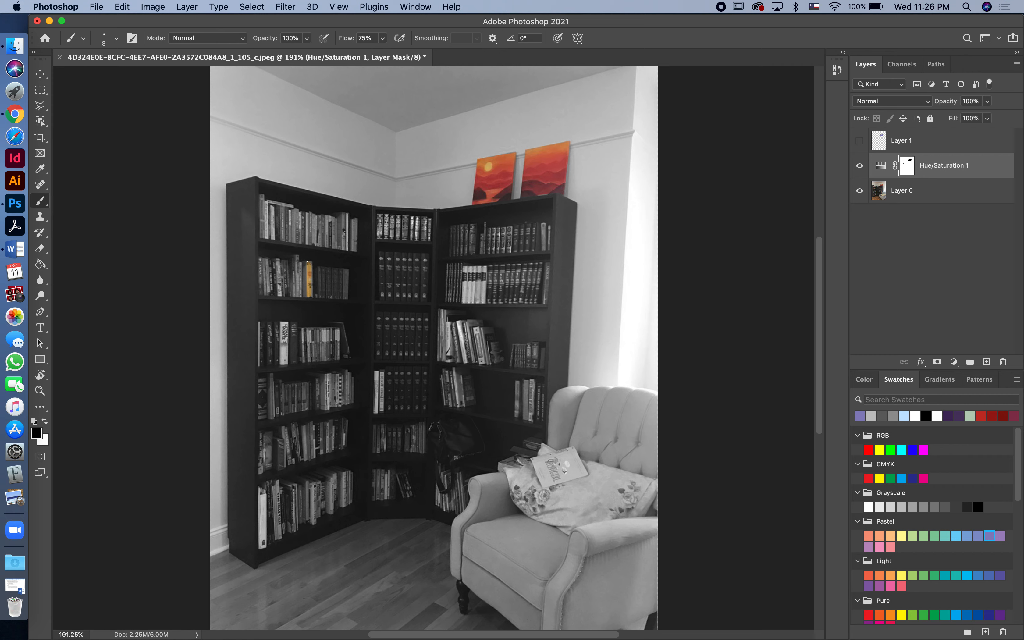
pyautogui.moveTo(307, 263); pyautogui.dragTo(307, 283)
pyautogui.click(39, 76)
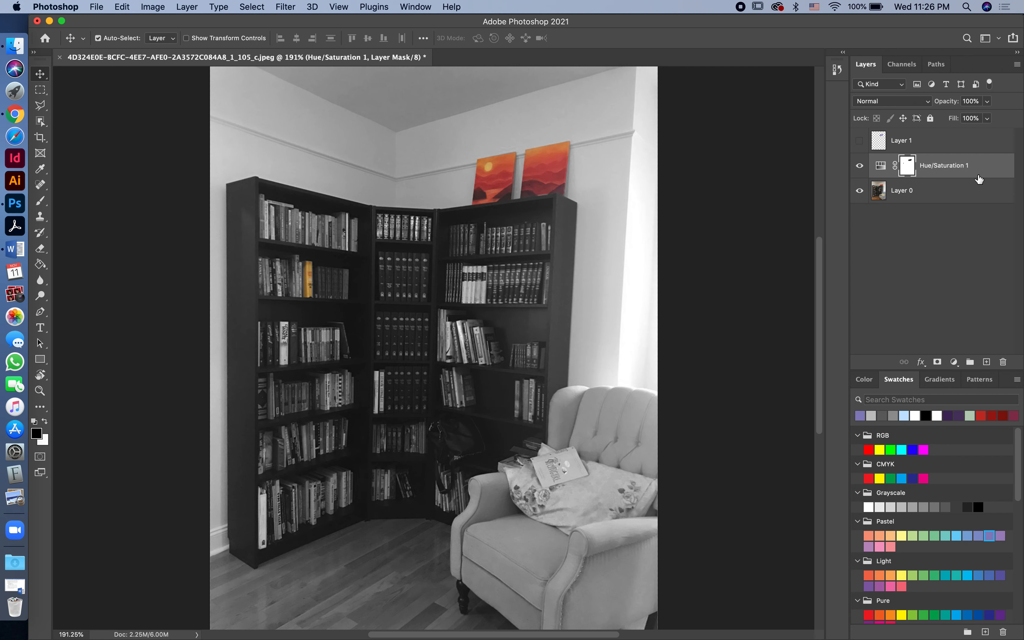
# - Paint white on the Hue/Saturation mask over the yellow book to return it to black and white
pyautogui.keyDown('super'); pyautogui.click(922, 164); pyautogui.keyUp('super')
pyautogui.click(910, 165)
pyautogui.click(40, 204)
pyautogui.click(44, 421)
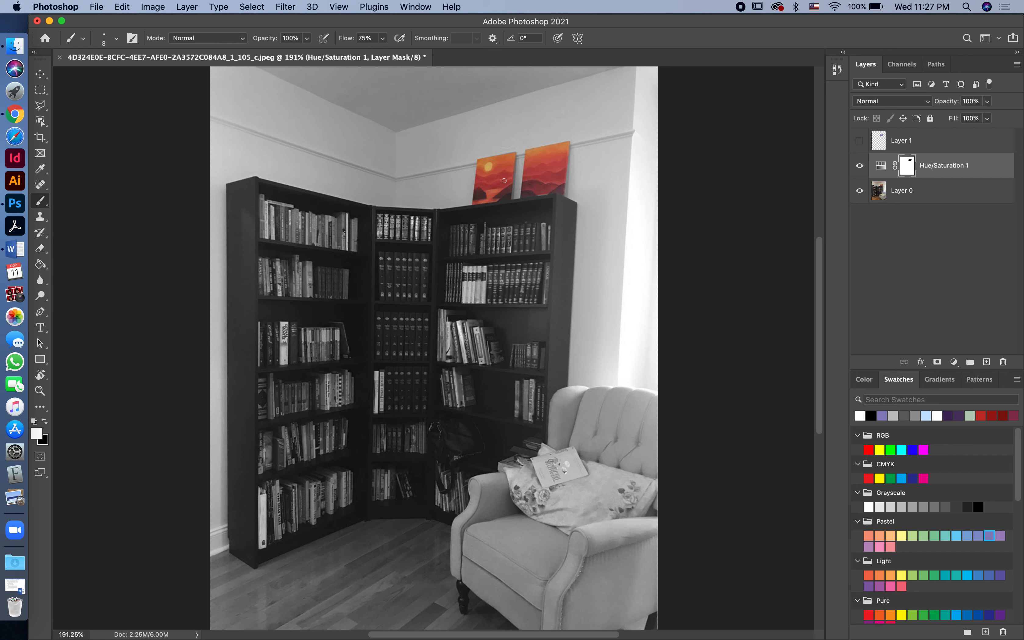
# - Load Layer 1's outline as a selection and add a Gradient Map adjustment layer limited to the two paintings
pyautogui.keyDown('super'); pyautogui.click(880, 139); pyautogui.keyUp('super')
pyautogui.click(953, 363)
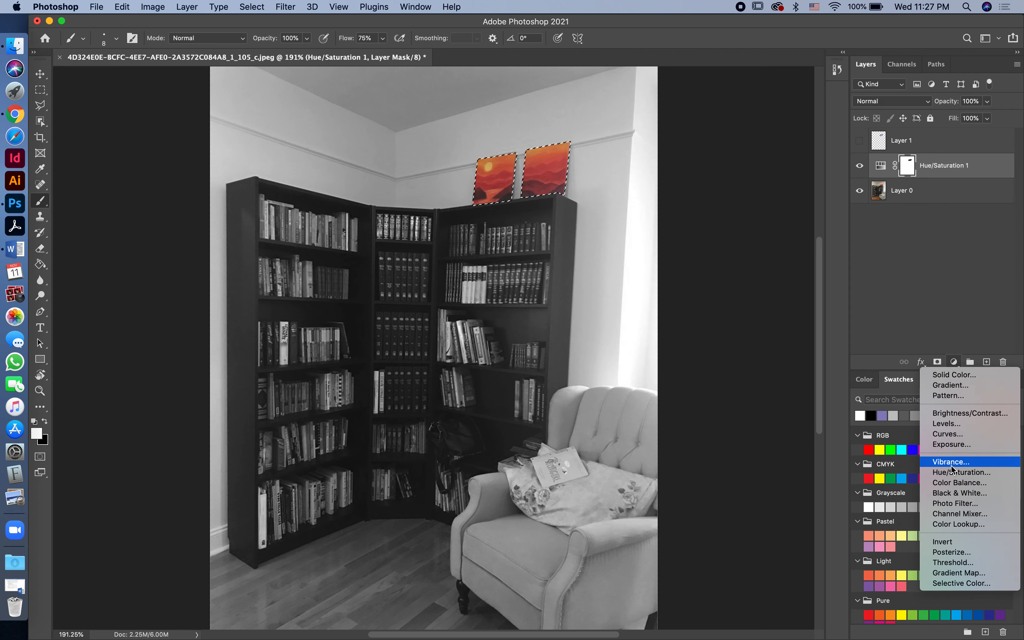
pyautogui.click(945, 574)
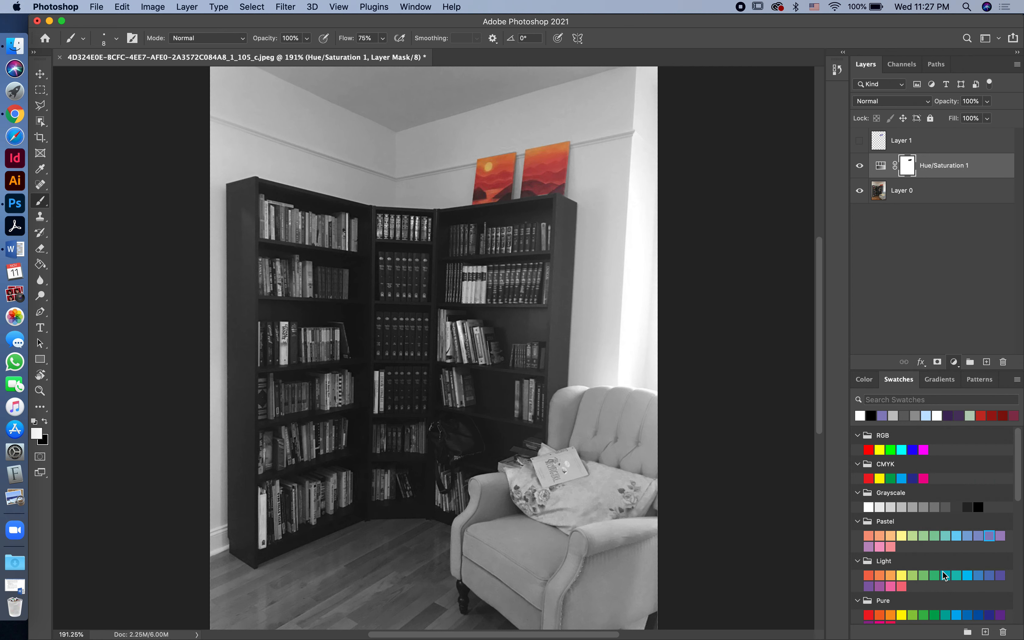
# - Edit the Gradient Map's gradient and set the colour stop at 100% to violet 5225c4
pyautogui.click(755, 78)
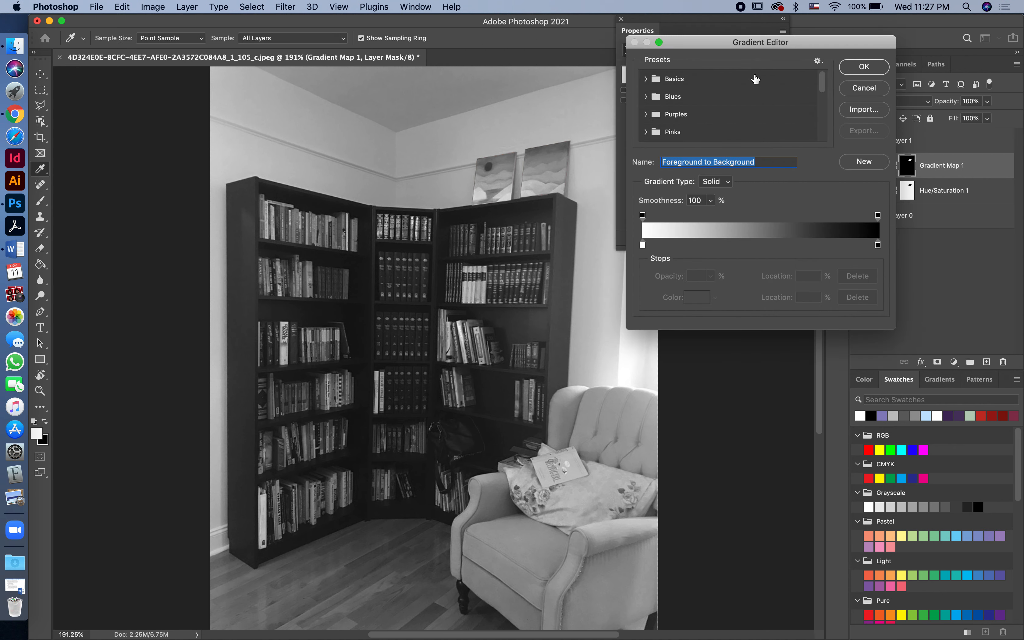
pyautogui.click(878, 245)
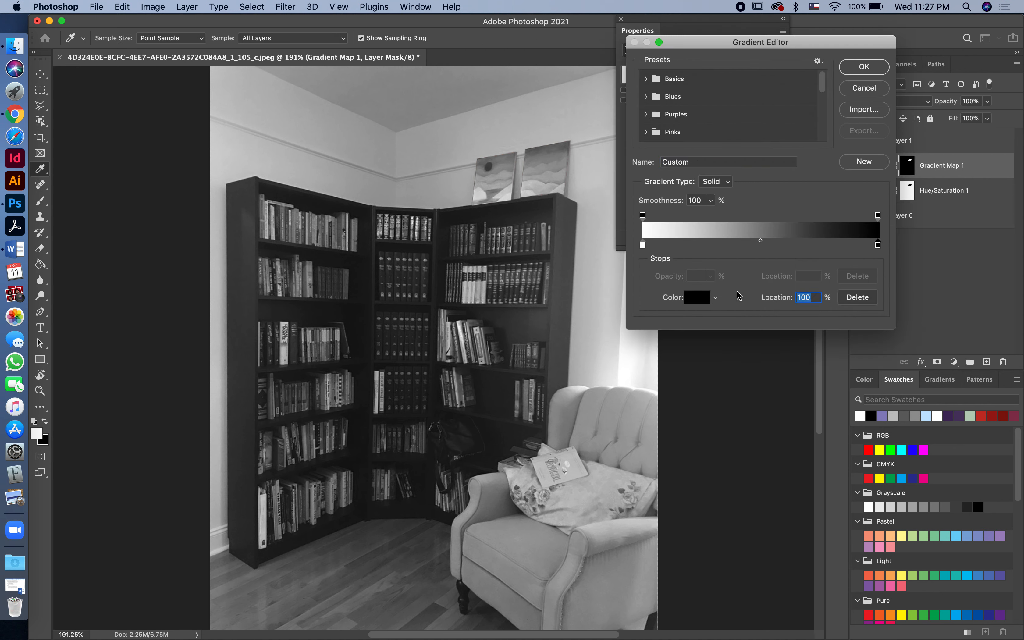
pyautogui.click(698, 297)
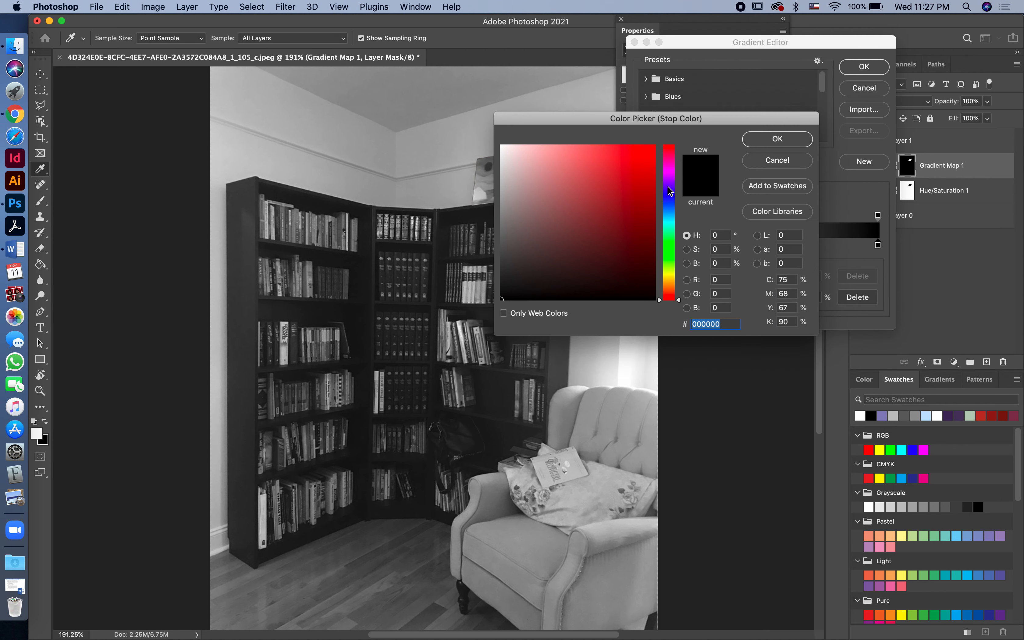
pyautogui.click(669, 189)
pyautogui.click(626, 180)
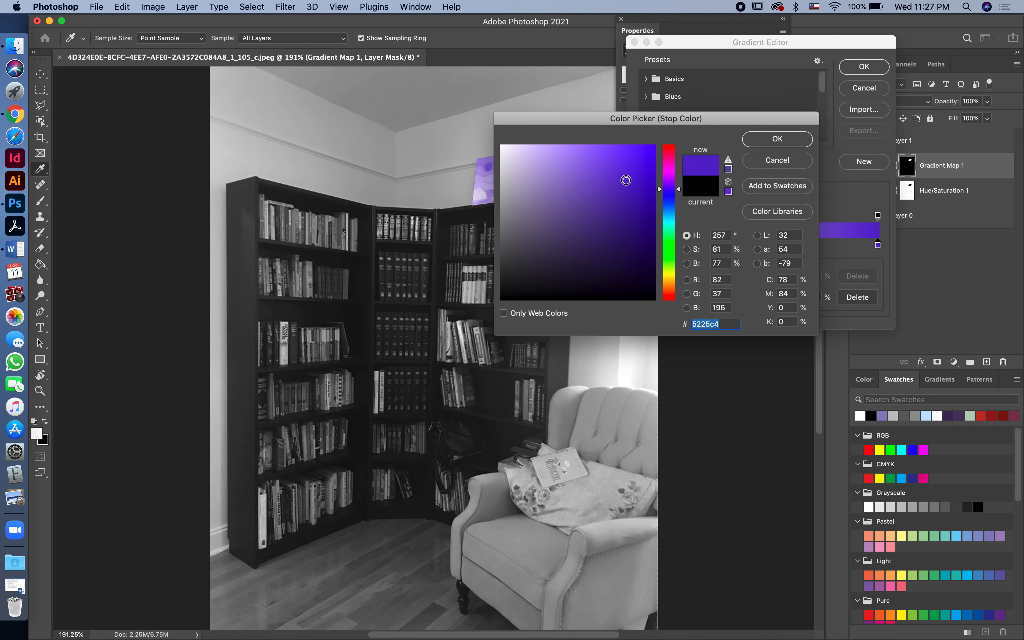
pyautogui.click(767, 140)
# - Set the gradient's colour stop at 0% to a medium green with a hue of 102° and accept the gradient
pyautogui.click(643, 246)
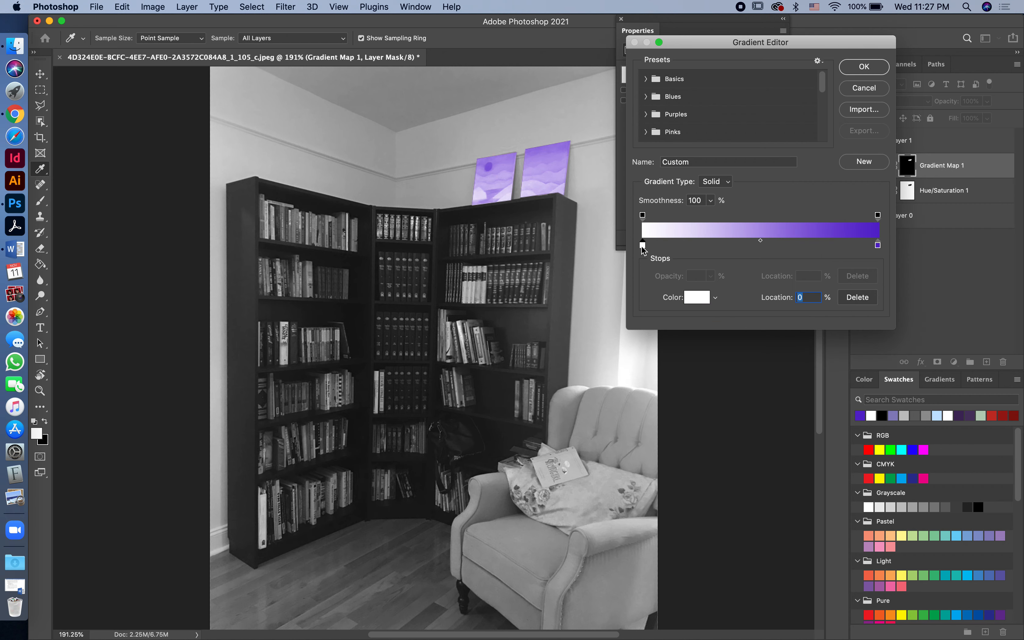
pyautogui.click(694, 300)
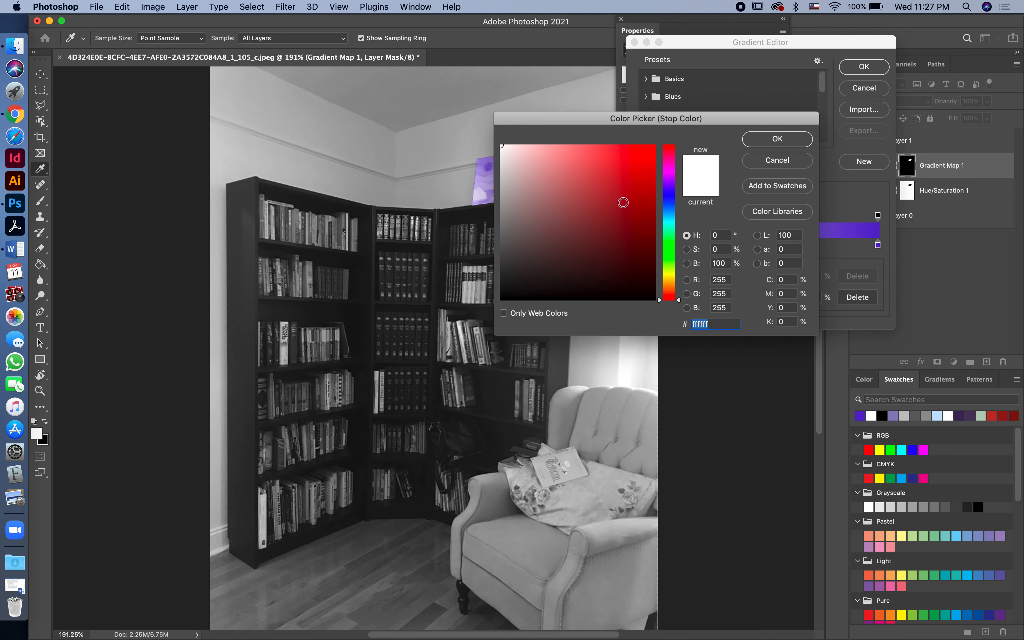
pyautogui.moveTo(672, 273); pyautogui.dragTo(673, 256)
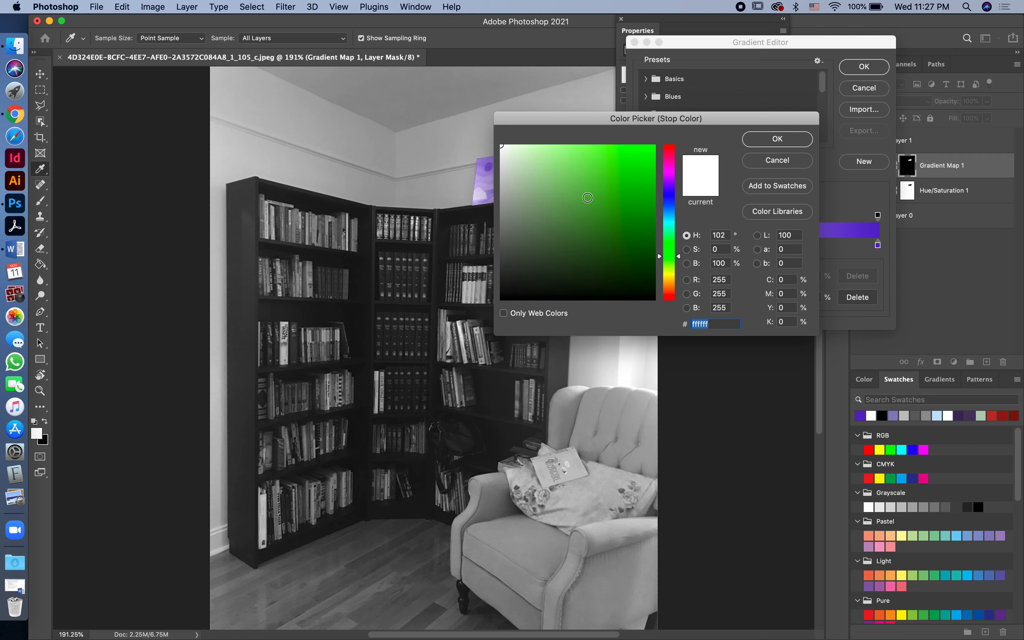
pyautogui.click(580, 195)
pyautogui.click(777, 139)
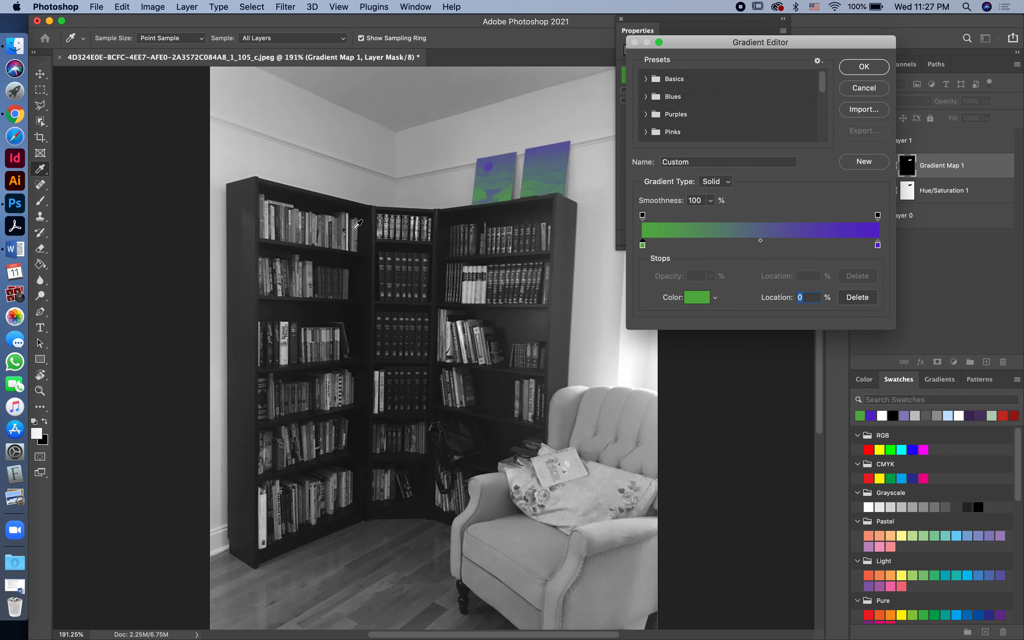
pyautogui.click(857, 67)
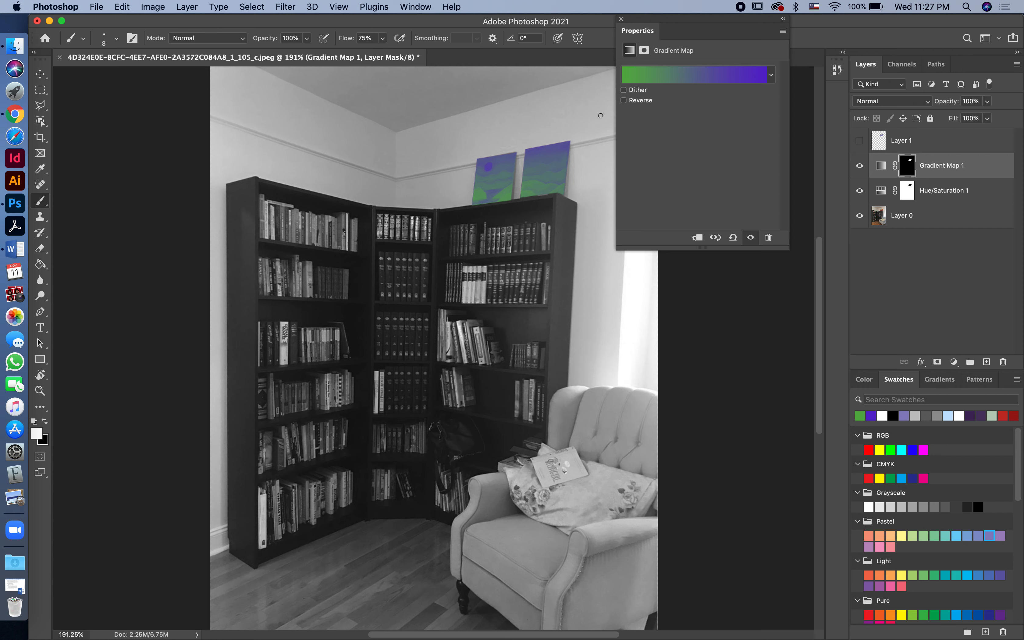
pyautogui.click(620, 19)
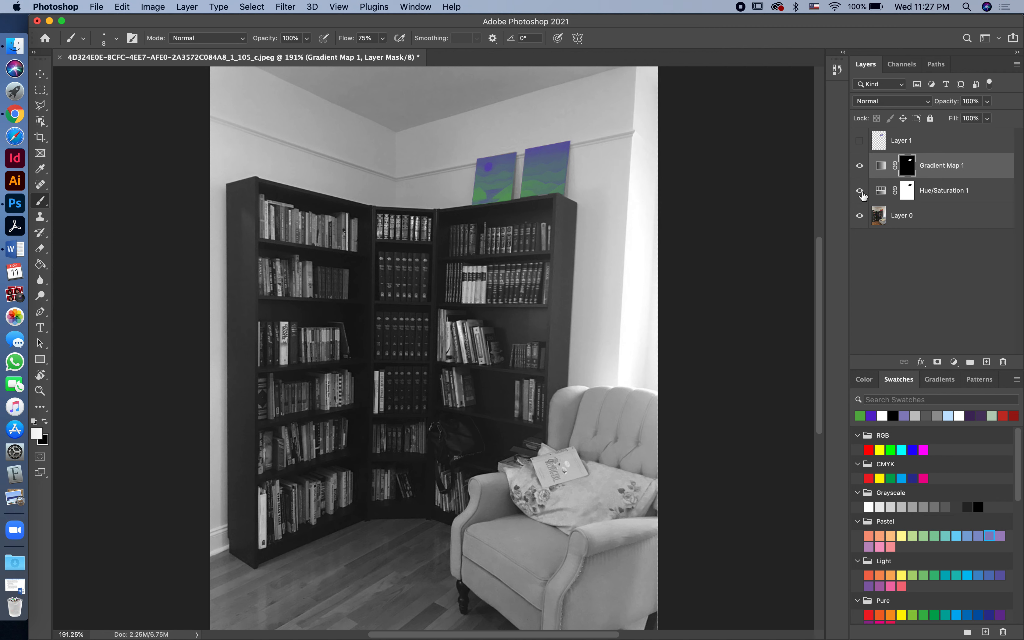
# - Toggle the visibility of the Gradient Map and Hue/Saturation adjustment layers to compare their effects on the photo
pyautogui.click(860, 166)
pyautogui.click(859, 191)
pyautogui.click(859, 166)
# - Select the armchair with the Object Selection tool, adding its missed arm, seat front and front leg to the selection
pyautogui.scroll(-5, 563, 411)
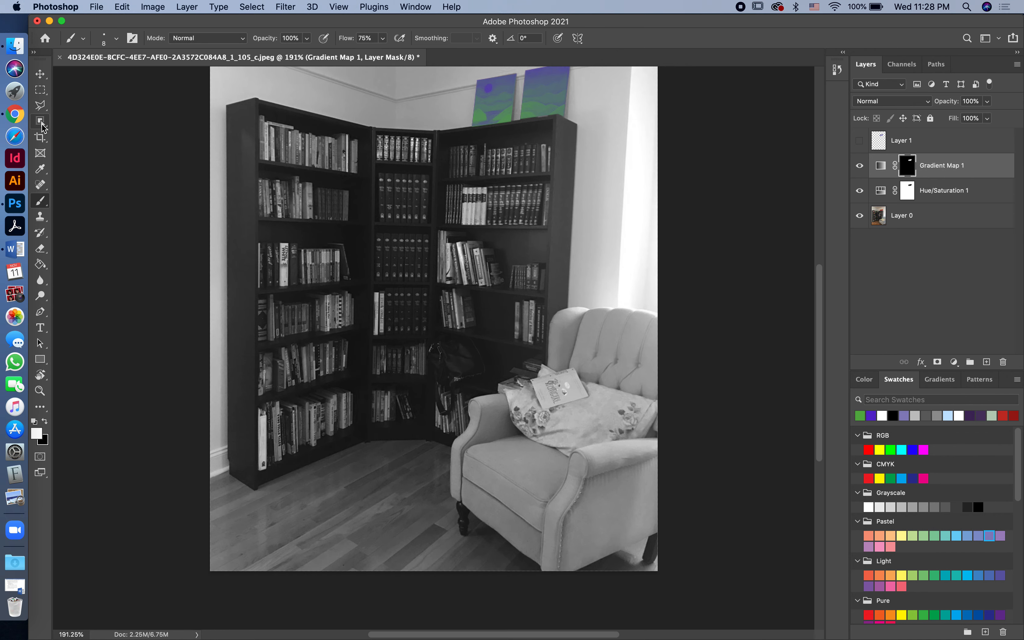
pyautogui.click(42, 122)
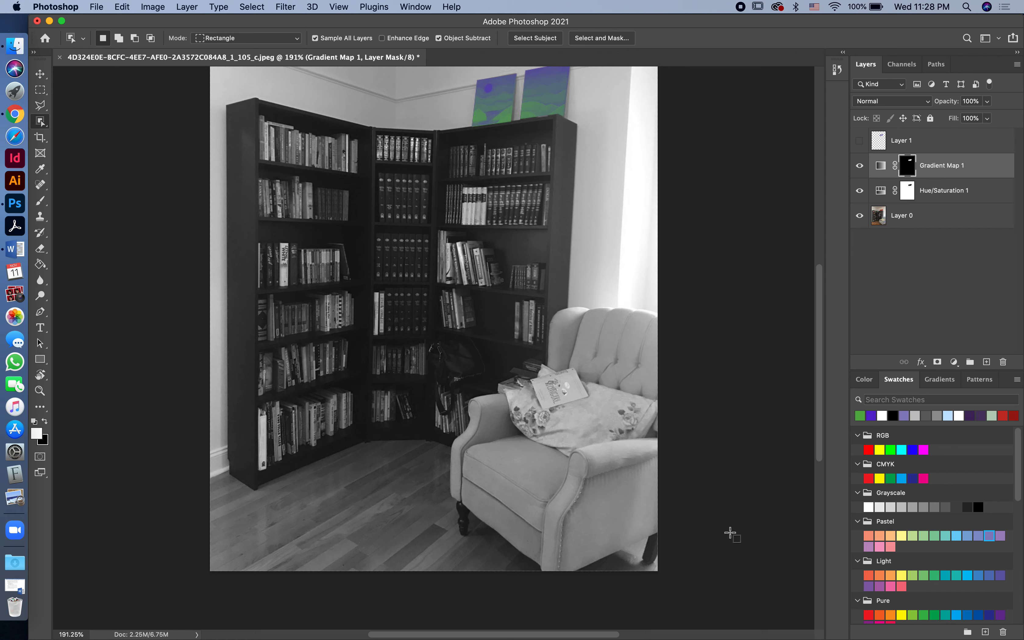
pyautogui.moveTo(490, 302); pyautogui.dragTo(702, 591)
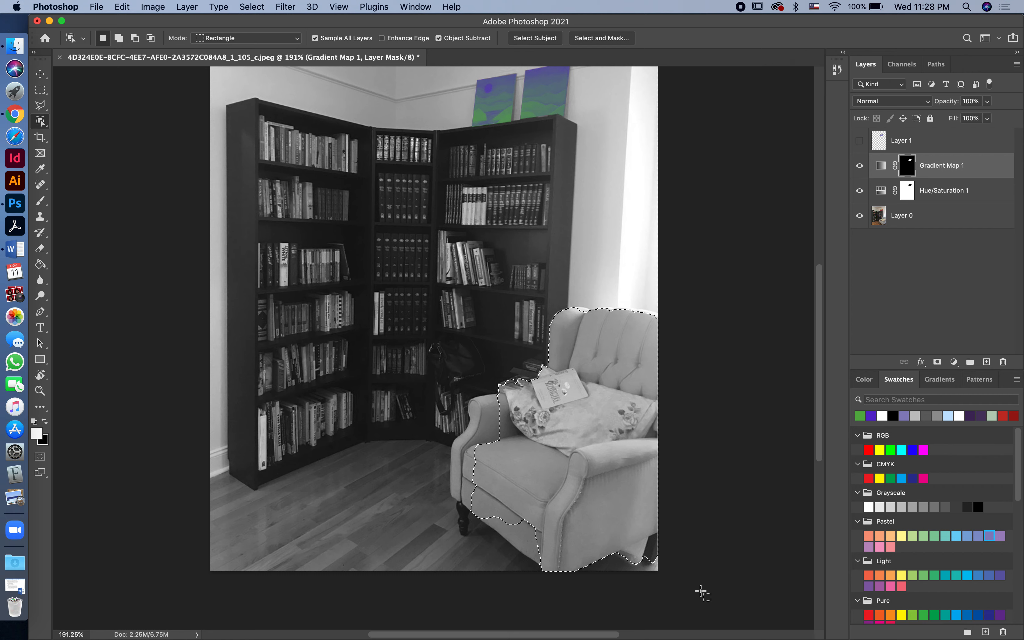
pyautogui.press('shift')
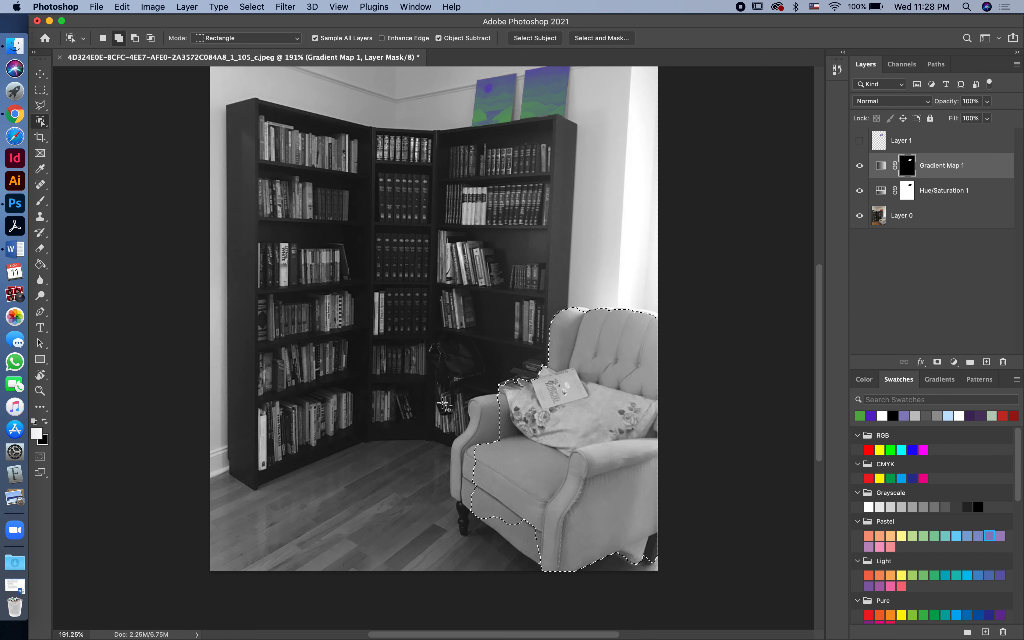
pyautogui.moveTo(438, 373); pyautogui.dragTo(531, 551)
pyautogui.scroll(-3, 530, 551)
pyautogui.press('shift')
pyautogui.moveTo(438, 370); pyautogui.dragTo(593, 560)
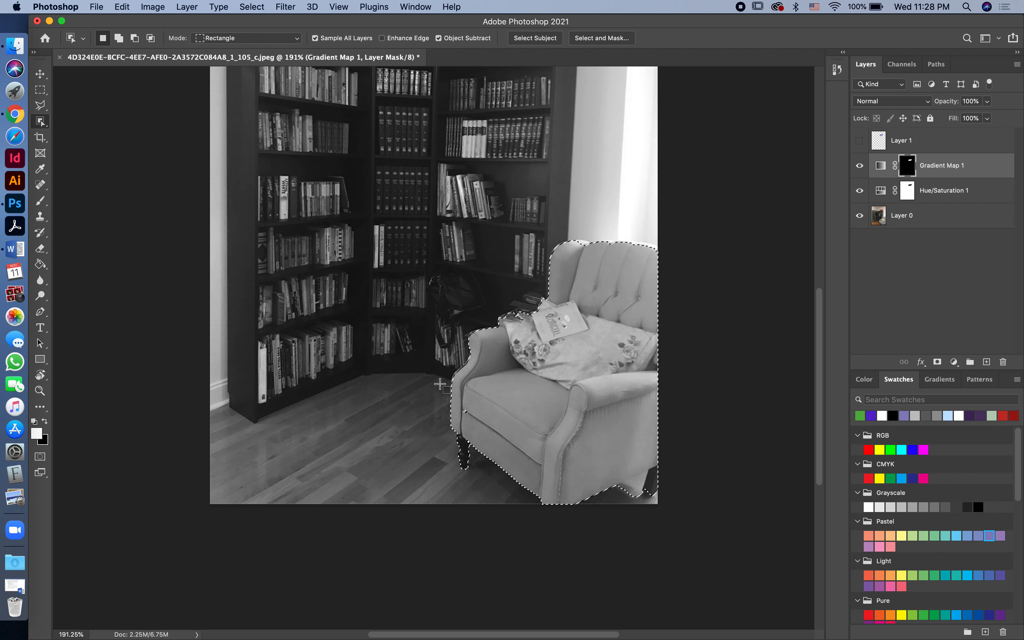
# - Subtract the floor area beneath the armchair, beside its rear leg, from the selection with the Polygonal Lasso
pyautogui.click(41, 105)
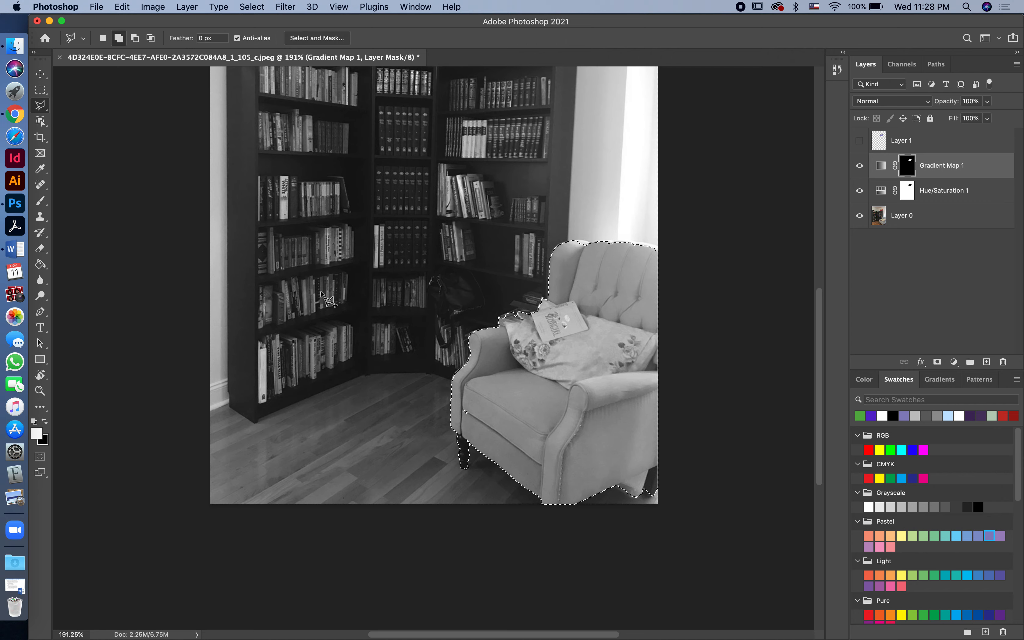
pyautogui.scroll(4, 467, 357)
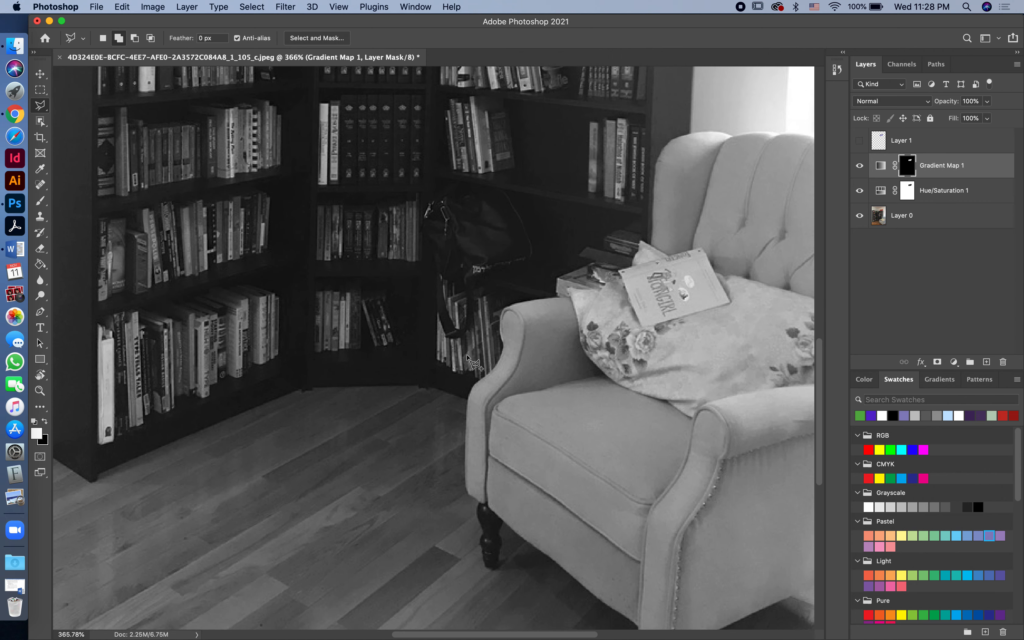
pyautogui.scroll(-3, 468, 357)
pyautogui.moveTo(487, 378)
pyautogui.mouseDown()
pyautogui.moveTo(487, 398)
pyautogui.moveTo(503, 377)
pyautogui.moveTo(487, 378)
pyautogui.mouseUp()
pyautogui.scroll(-4, 547, 386)
pyautogui.hscroll(6, 546, 386)
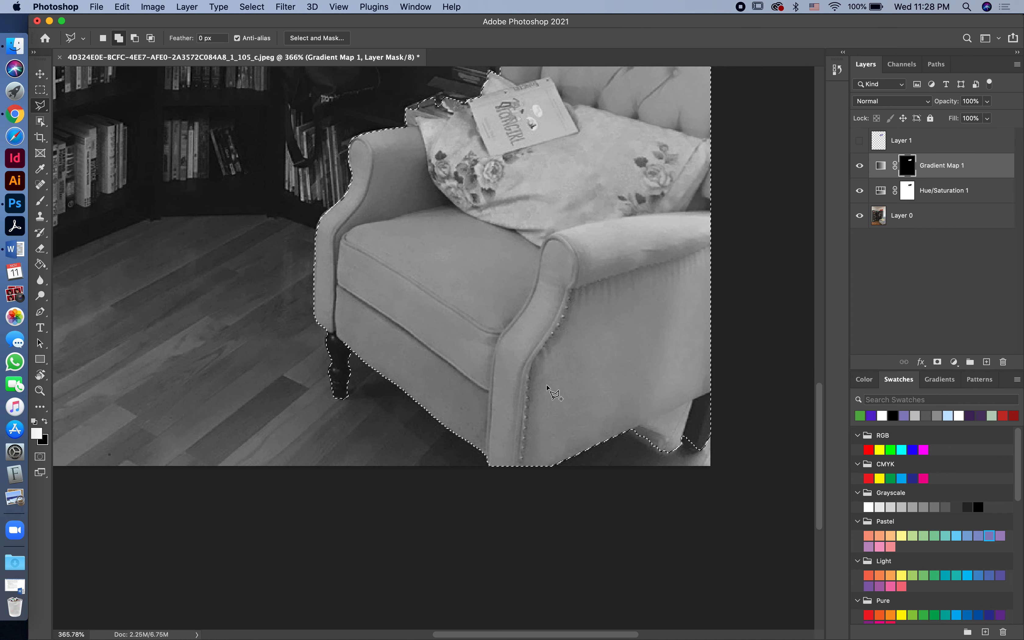
pyautogui.press('alt')
pyautogui.click(632, 429)
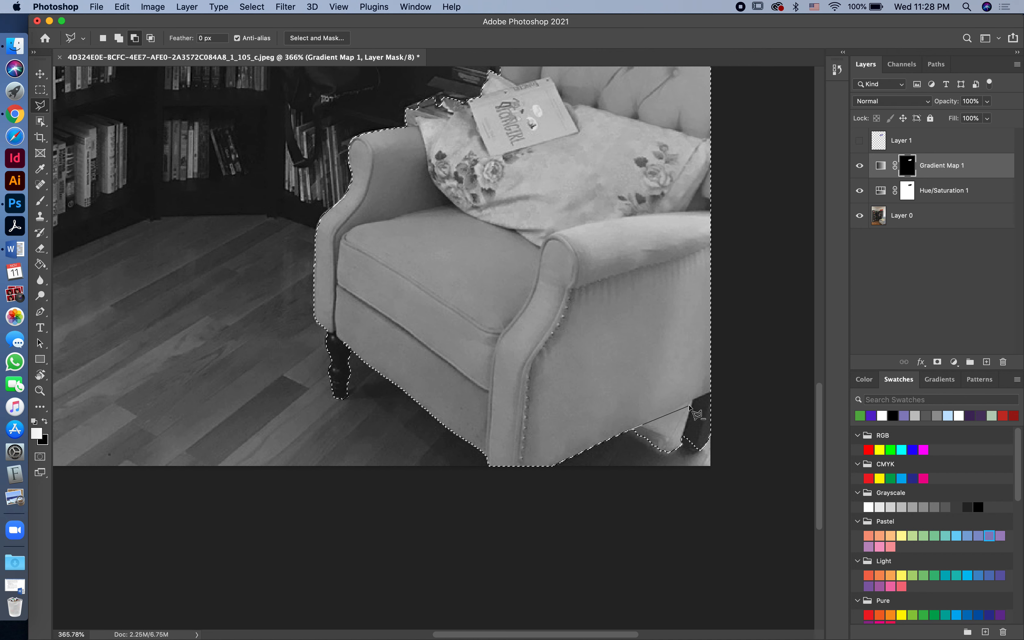
pyautogui.click(691, 400)
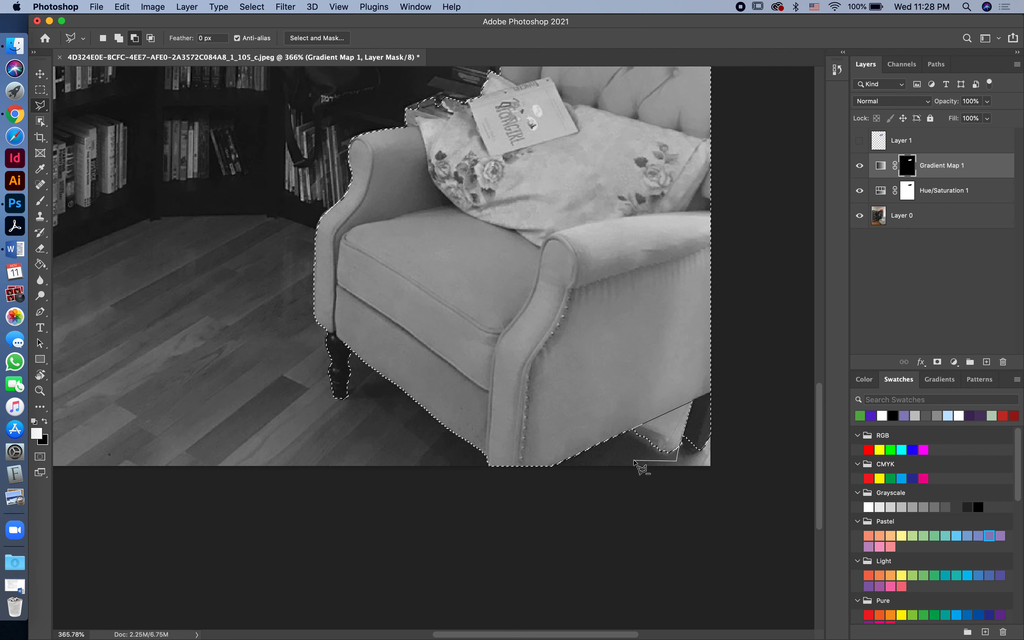
pyautogui.click(631, 438)
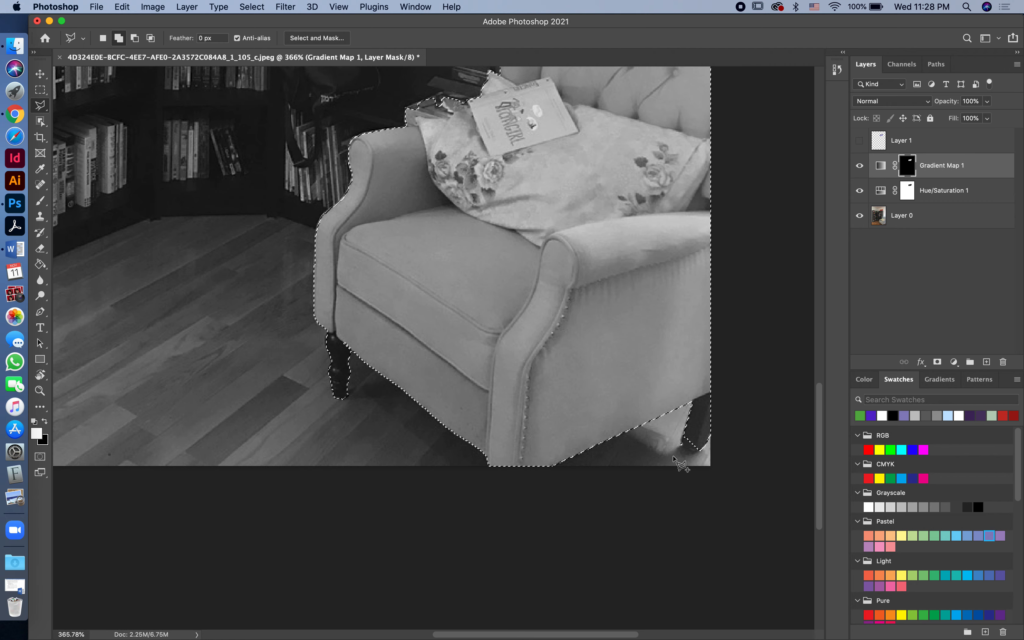
# - Subtract the books on the shelf beside the cushion from the armchair selection with the Polygonal Lasso
pyautogui.scroll(5, 660, 455)
pyautogui.hscroll(3, 660, 455)
pyautogui.scroll(5, 679, 465)
pyautogui.hscroll(-3, 678, 466)
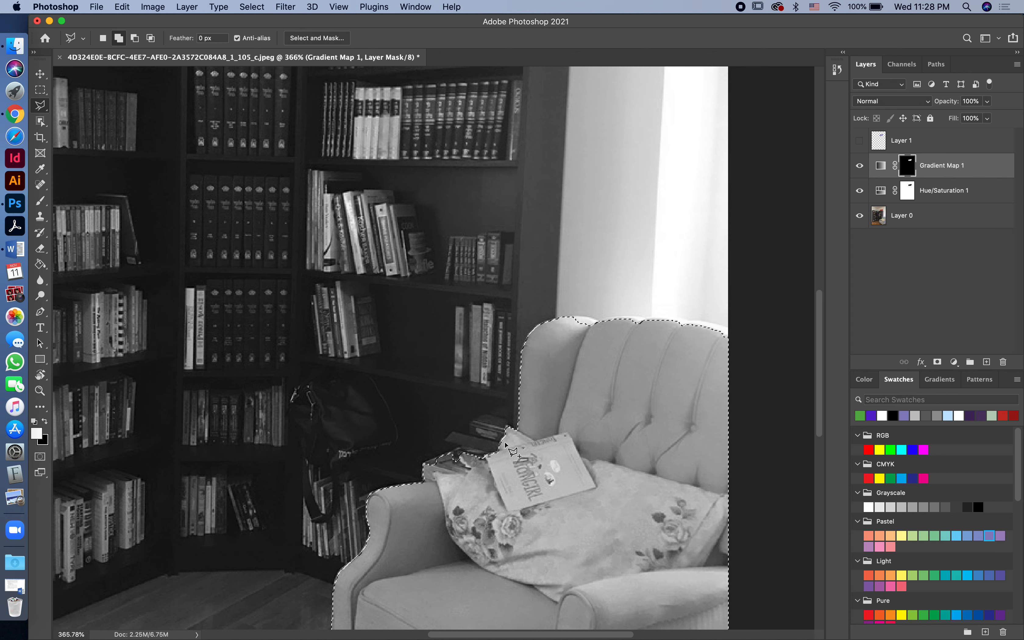
pyautogui.press('alt')
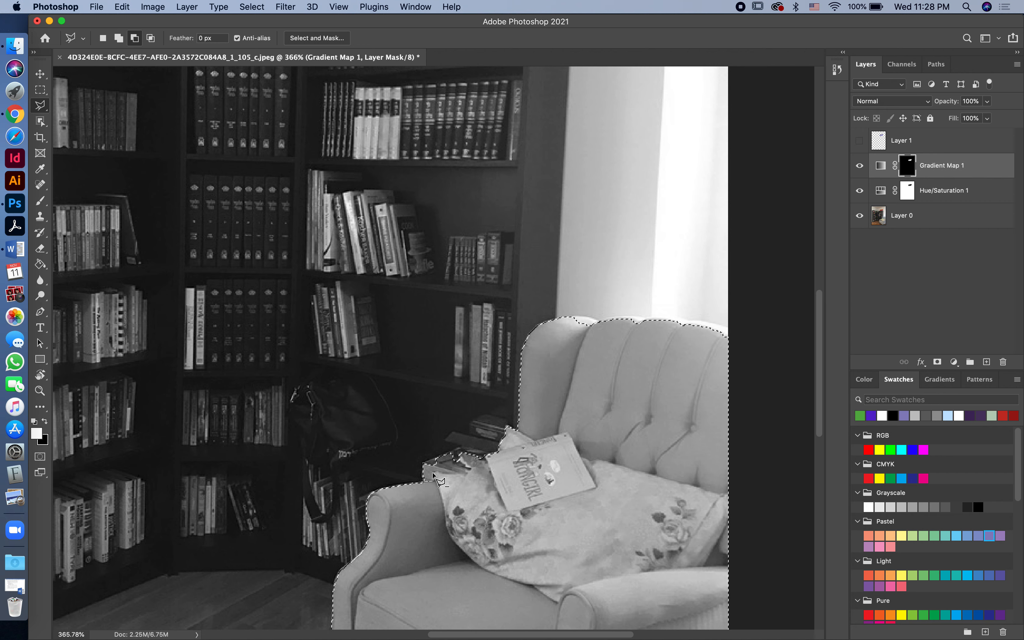
pyautogui.click(432, 472)
pyautogui.click(464, 473)
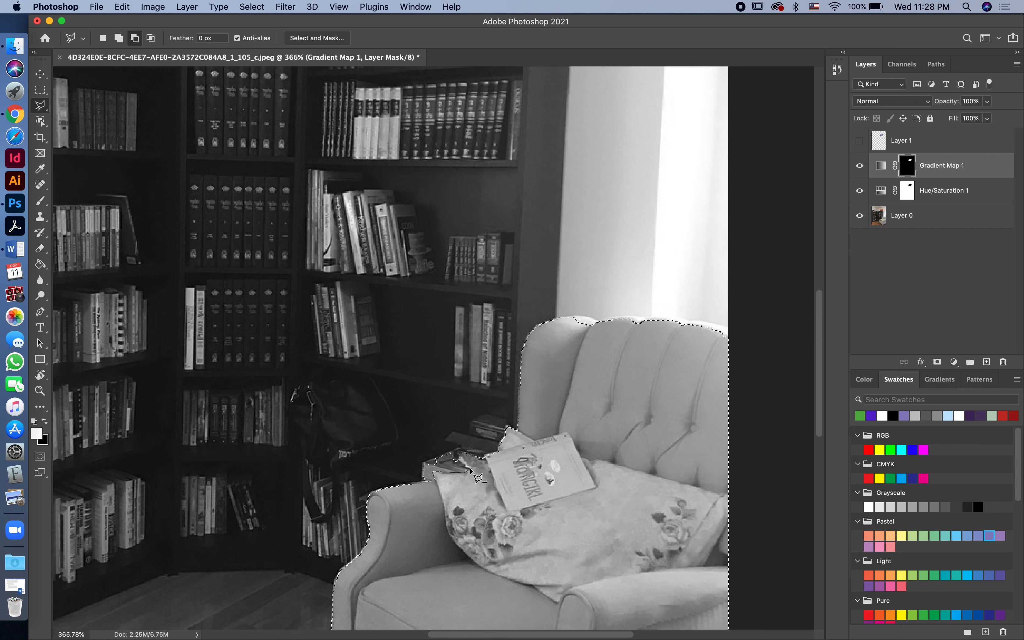
pyautogui.click(484, 461)
pyautogui.click(484, 445)
pyautogui.click(461, 429)
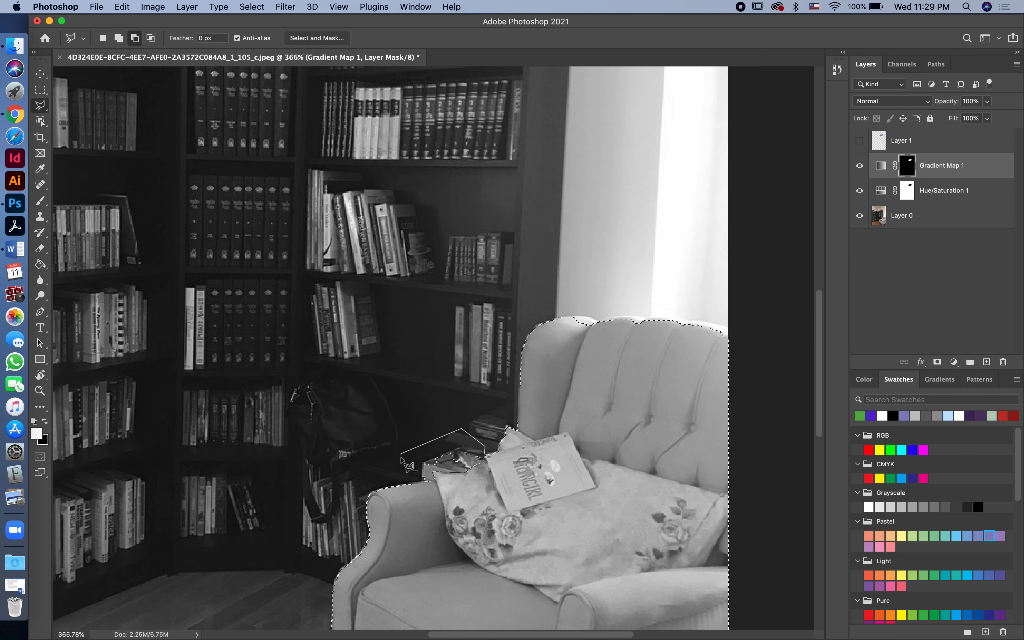
pyautogui.click(421, 481)
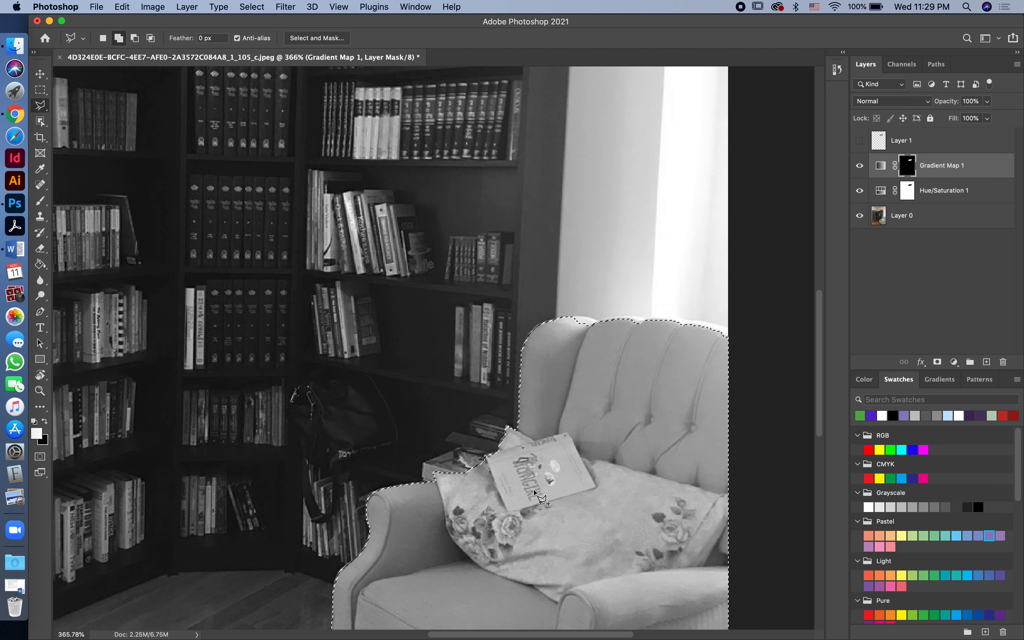
# - Add a new layer above Layer 1, fill the armchair selection with violet using the Paint Bucket, and deselect
pyautogui.scroll(-5, 542, 500)
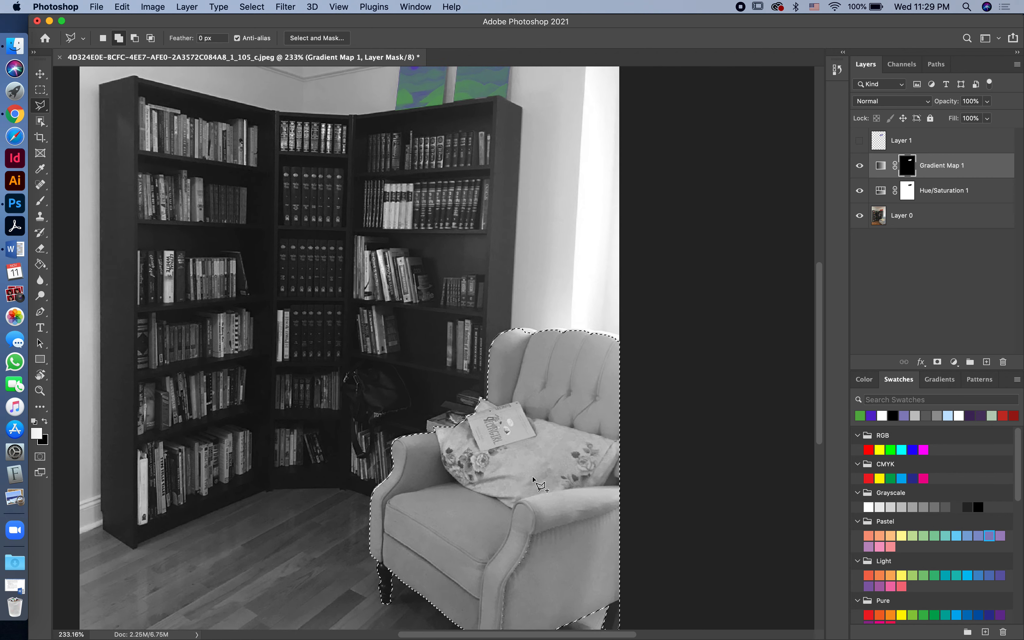
pyautogui.scroll(-2, 534, 478)
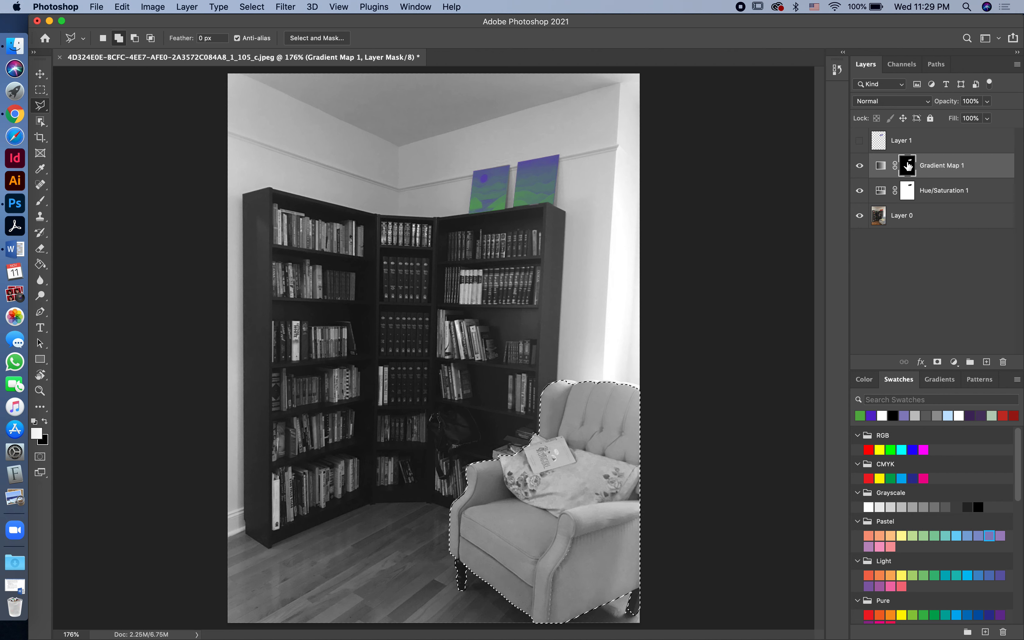
pyautogui.click(928, 139)
pyautogui.click(986, 362)
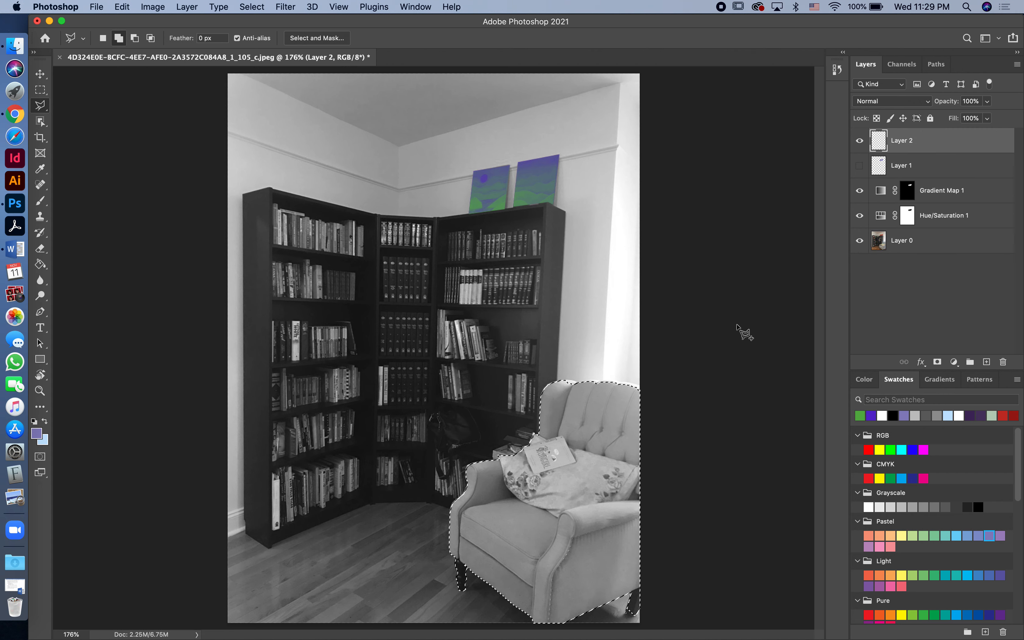
pyautogui.press('g')
pyautogui.click(593, 435)
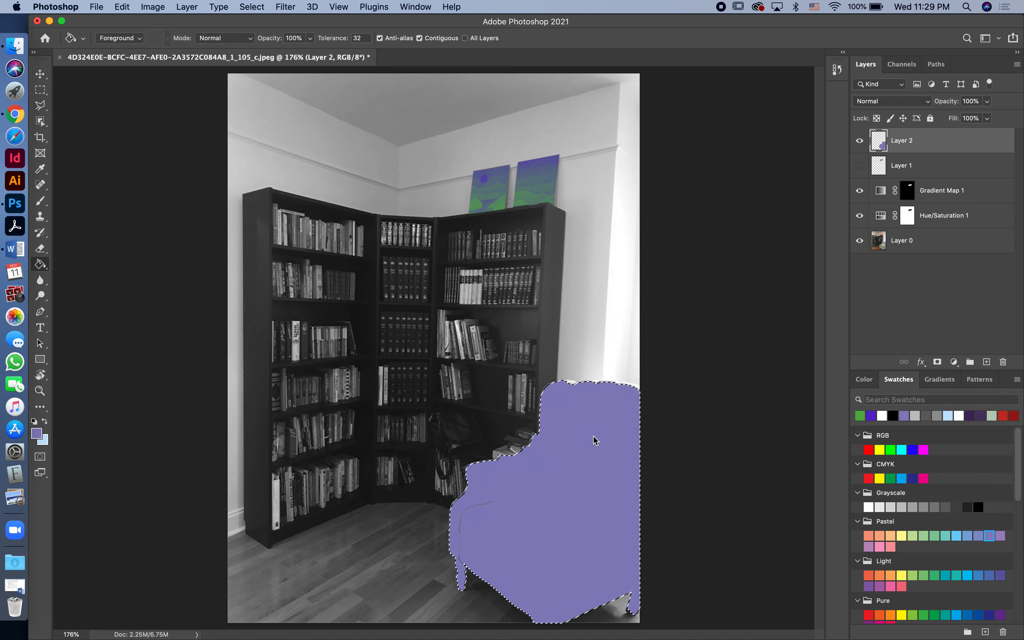
pyautogui.press('super+d')
# - Brush violet over the unfilled gaps on the armchair's arm and along its upper edge
pyautogui.press('b')
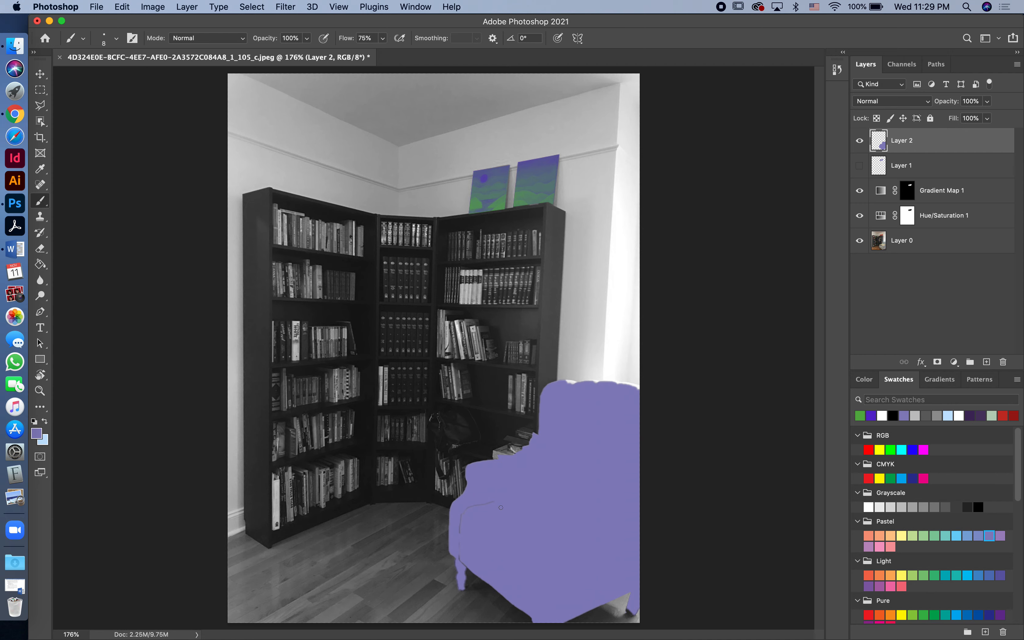
pyautogui.scroll(10, 468, 501)
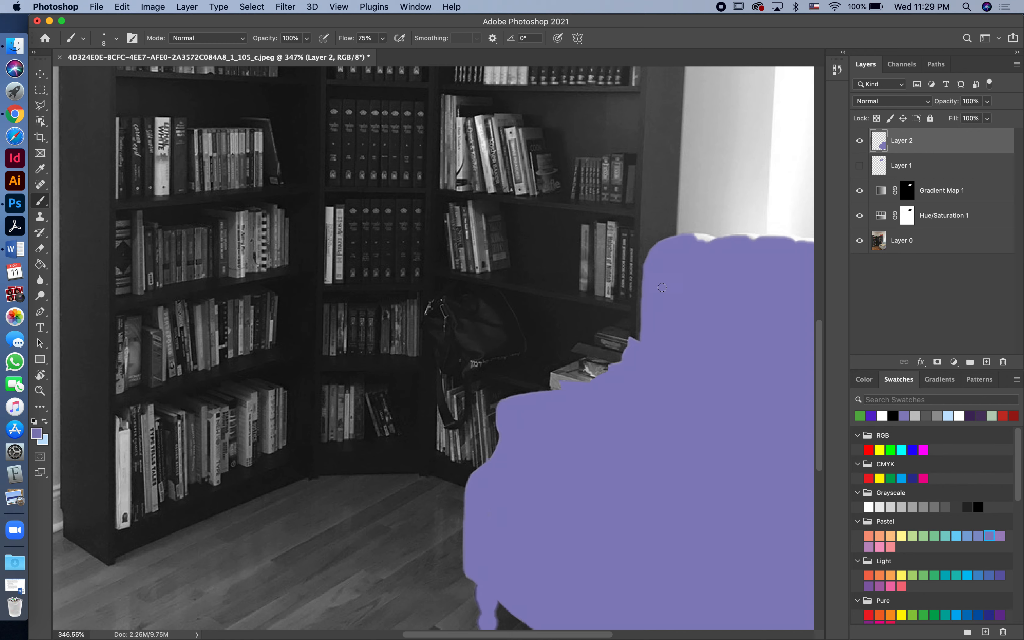
pyautogui.hscroll(5, 690, 248)
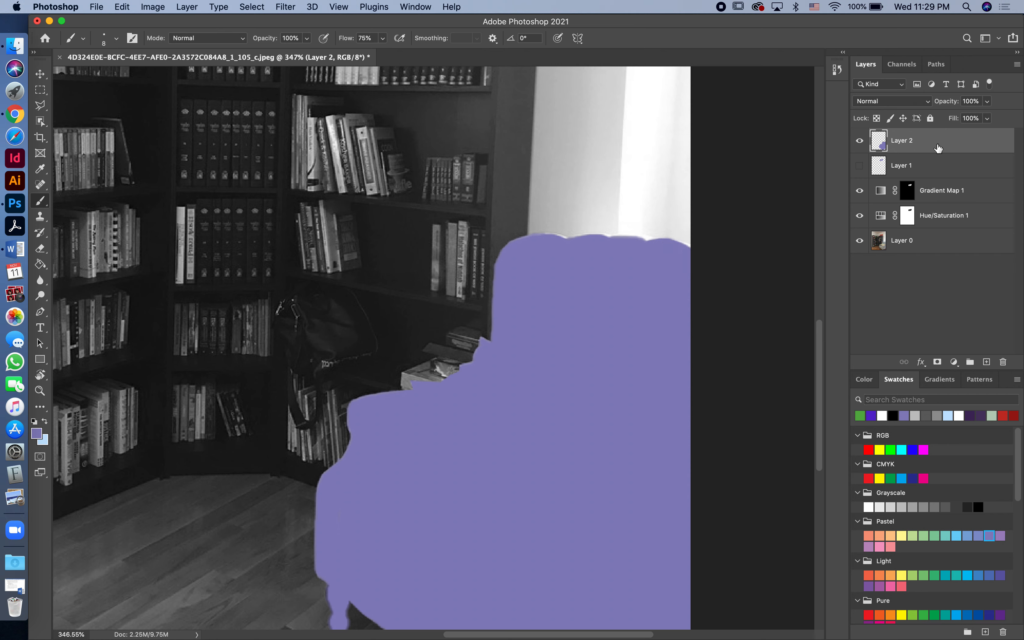
# - Hide Layer 2, load its armchair shape as a selection, and fill that area with black on the Hue/Saturation 1 mask using the Paint Bucket
pyautogui.click(860, 141)
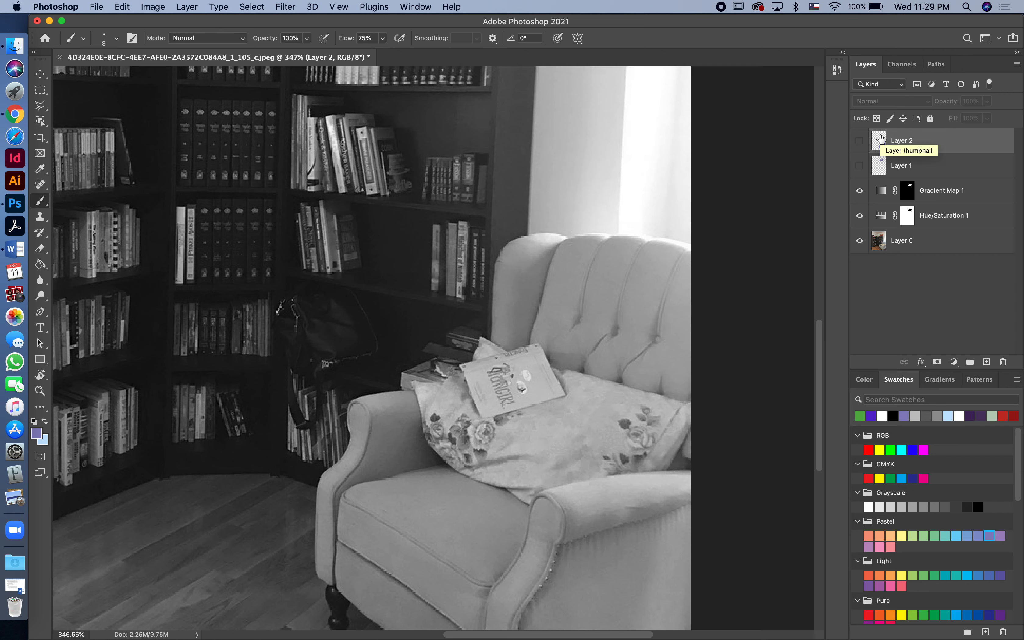
pyautogui.keyDown('super'); pyautogui.click(879, 139); pyautogui.keyUp('super')
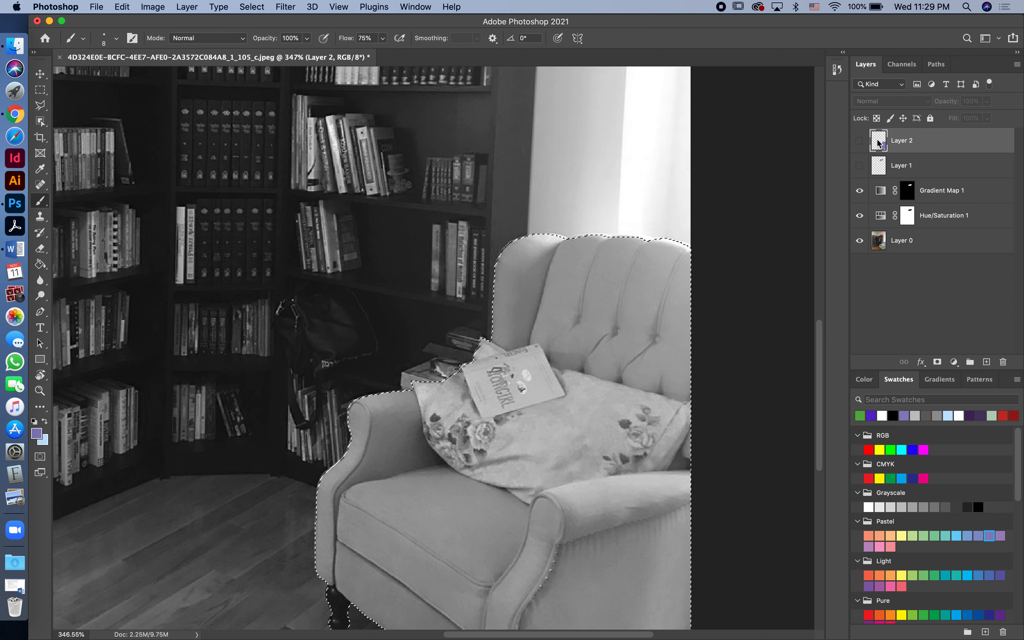
pyautogui.click(910, 217)
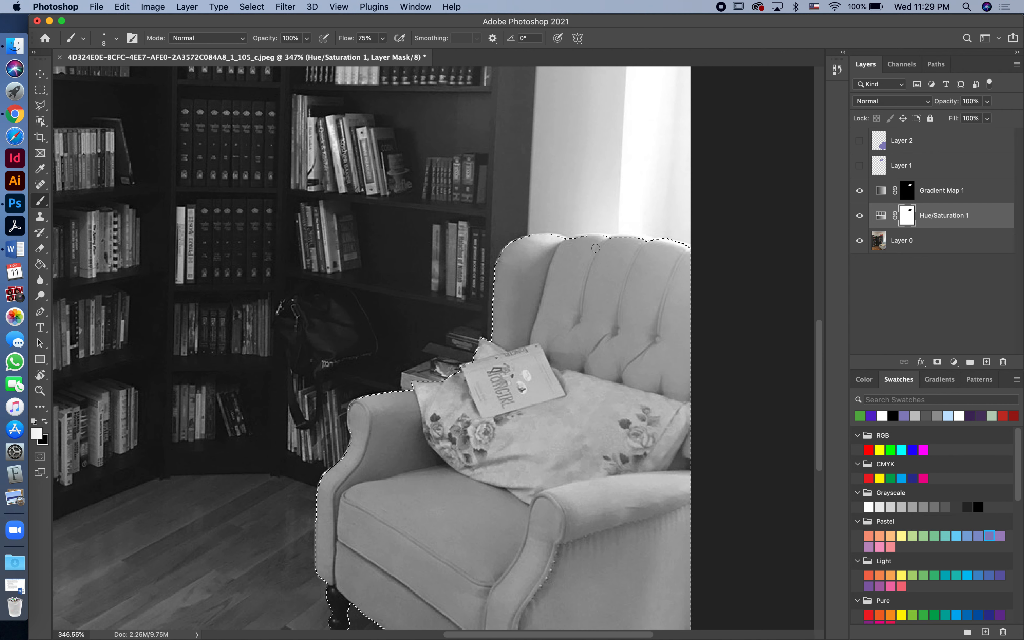
pyautogui.click(45, 421)
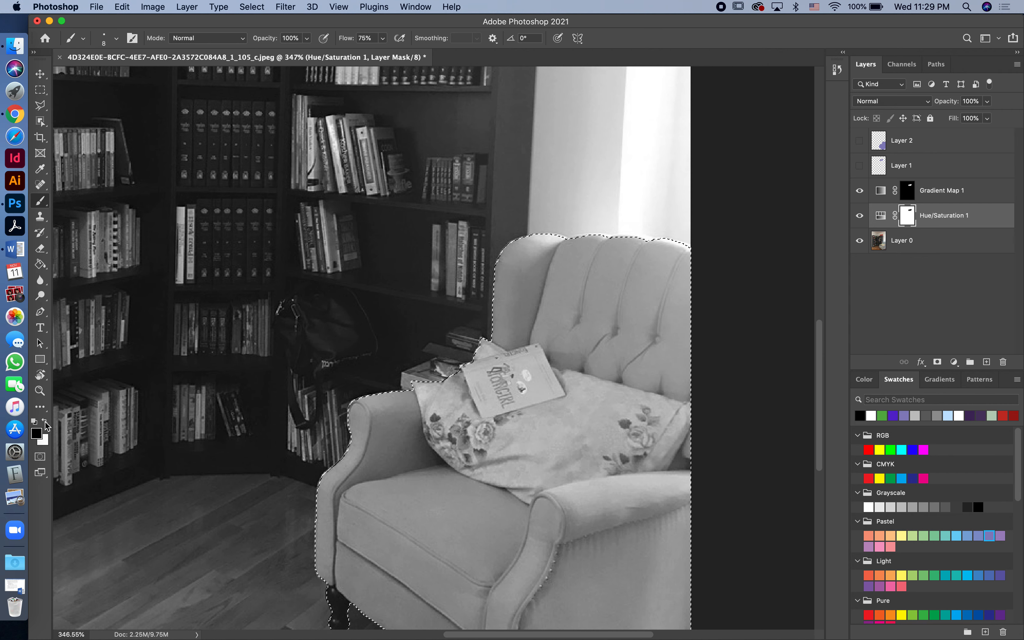
pyautogui.click(40, 264)
pyautogui.click(594, 292)
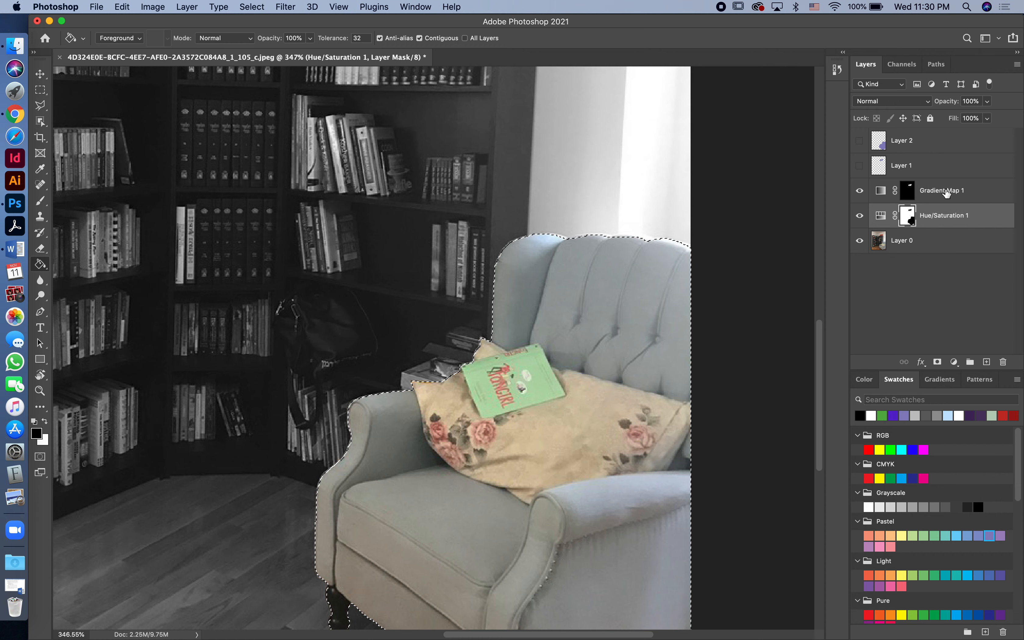
# - Add a Black & White adjustment layer masked to the armchair selection and turn on its tint
pyautogui.click(954, 361)
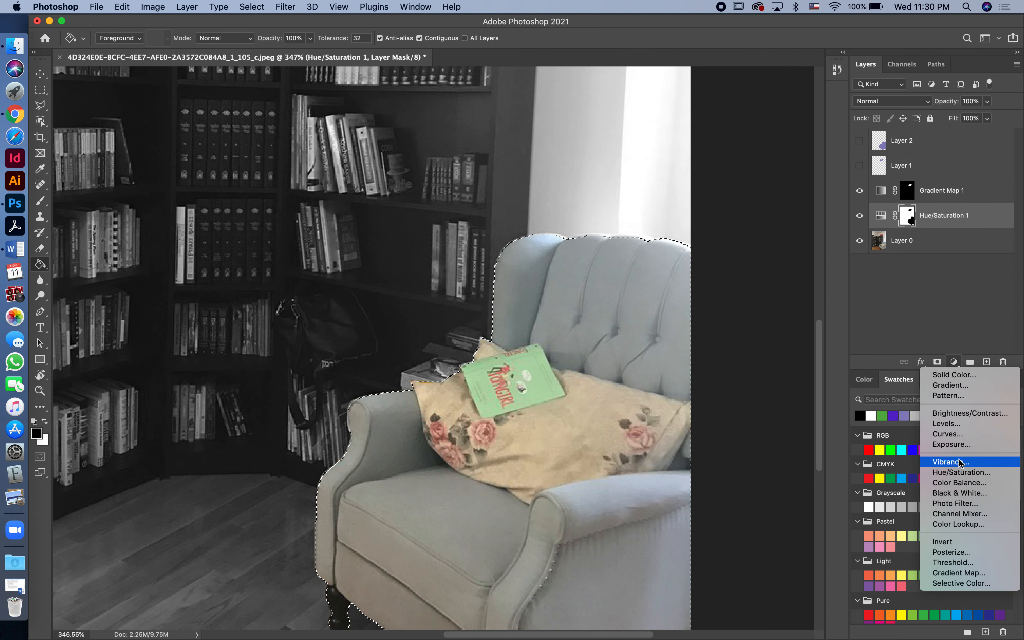
pyautogui.click(954, 492)
pyautogui.scroll(-3, 606, 242)
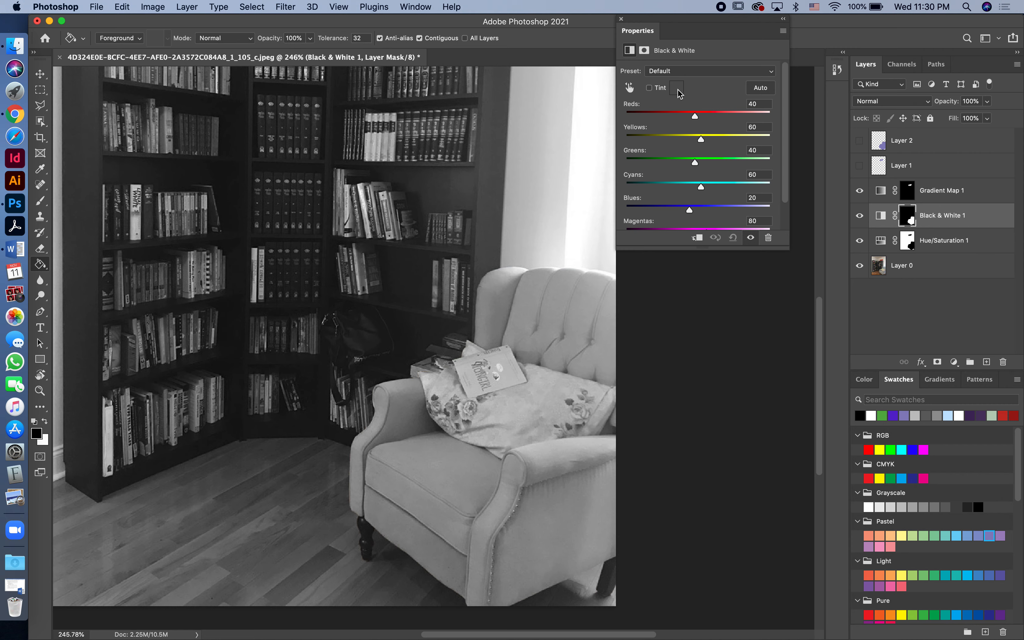
pyautogui.click(648, 88)
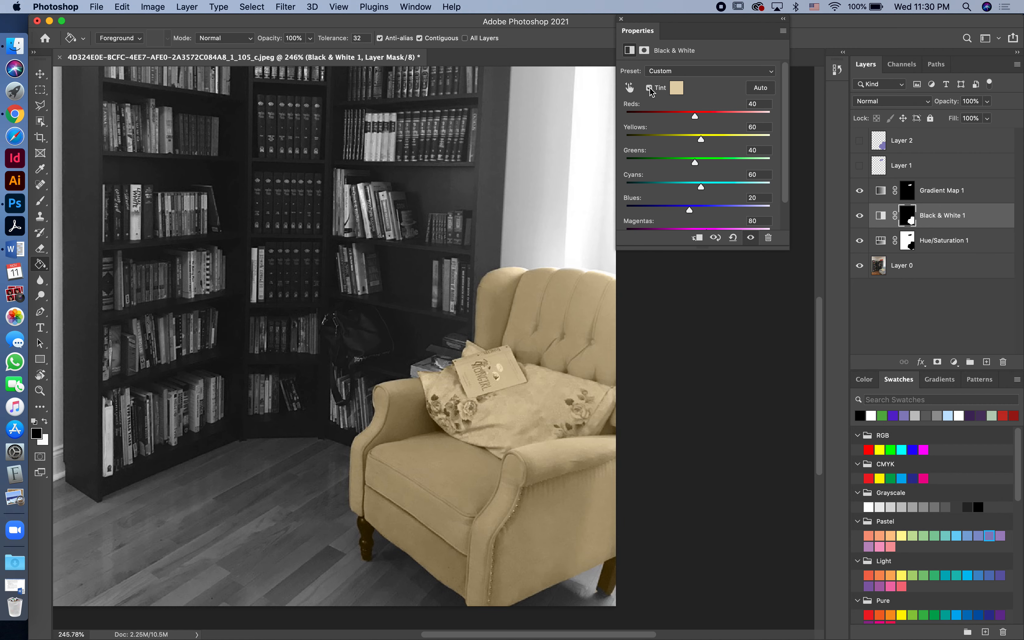
# - Set the armchair's Black & White tint colour to purple #9b69c1
pyautogui.scroll(5, 571, 334)
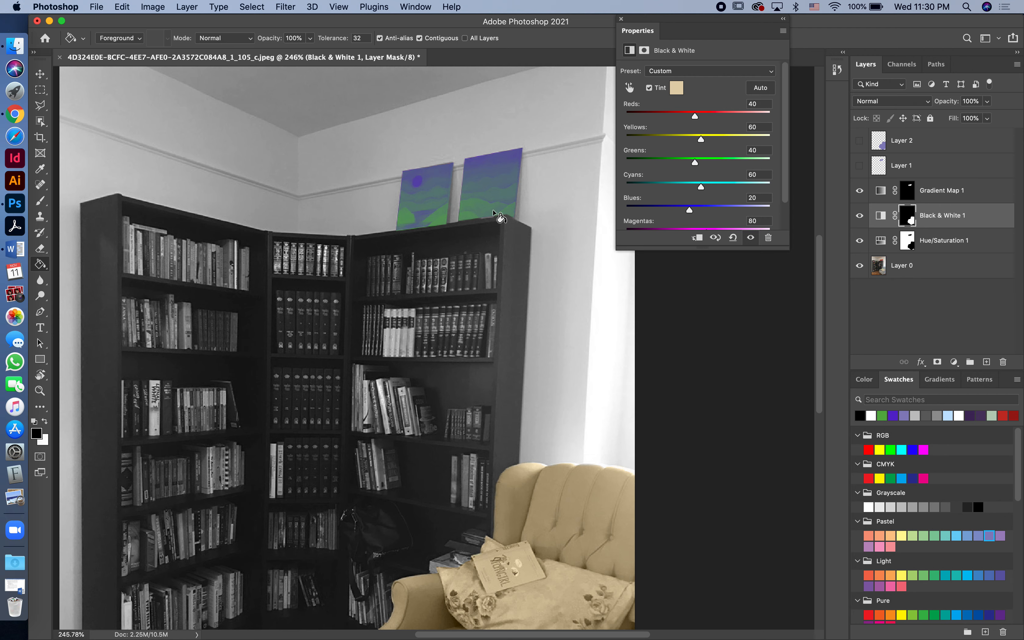
pyautogui.click(677, 88)
pyautogui.click(673, 185)
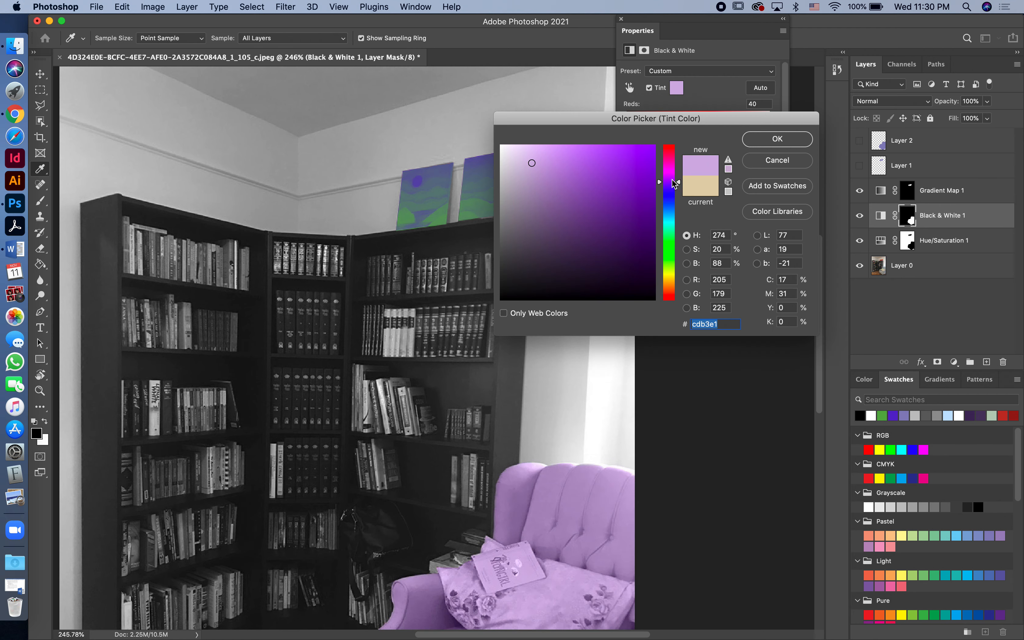
pyautogui.click(574, 166)
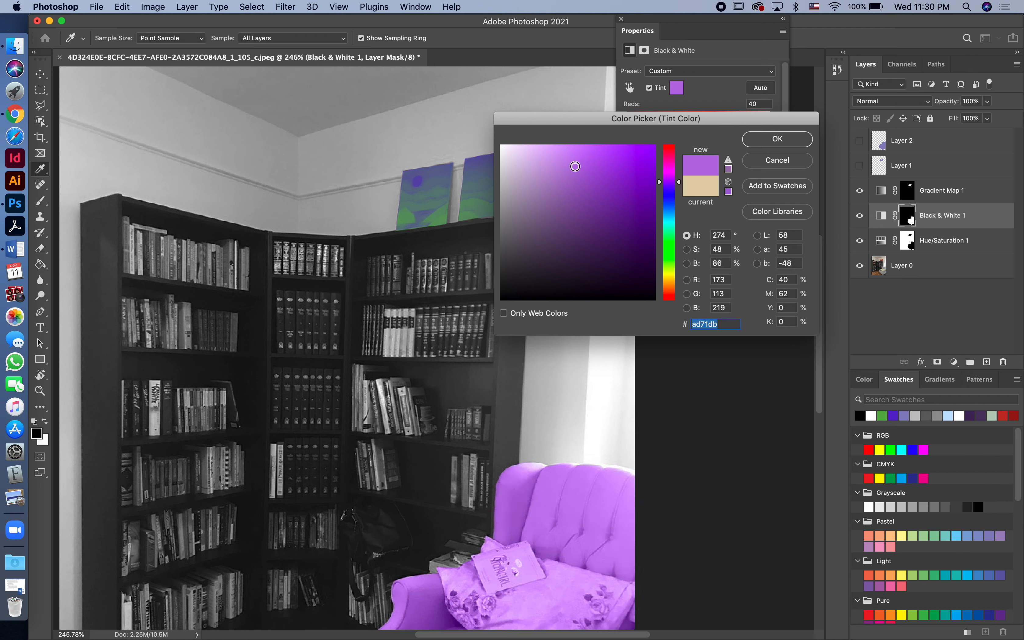
pyautogui.moveTo(579, 188)
pyautogui.mouseDown()
pyautogui.moveTo(576, 198)
pyautogui.moveTo(544, 181)
pyautogui.moveTo(570, 182)
pyautogui.mouseUp()
pyautogui.click(753, 145)
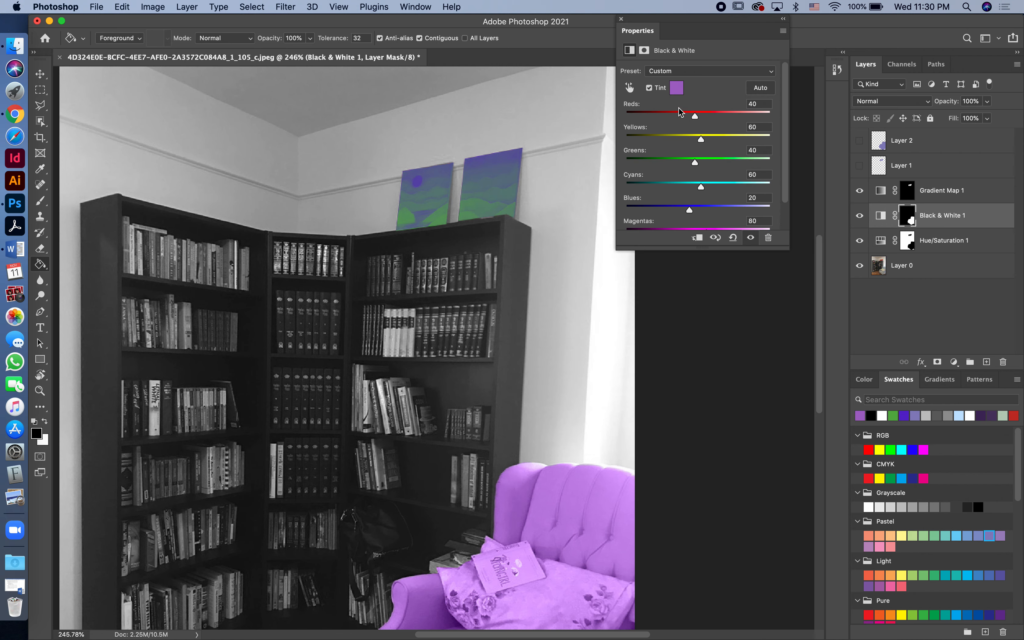
pyautogui.scroll(-3, 542, 308)
pyautogui.scroll(-2, 543, 311)
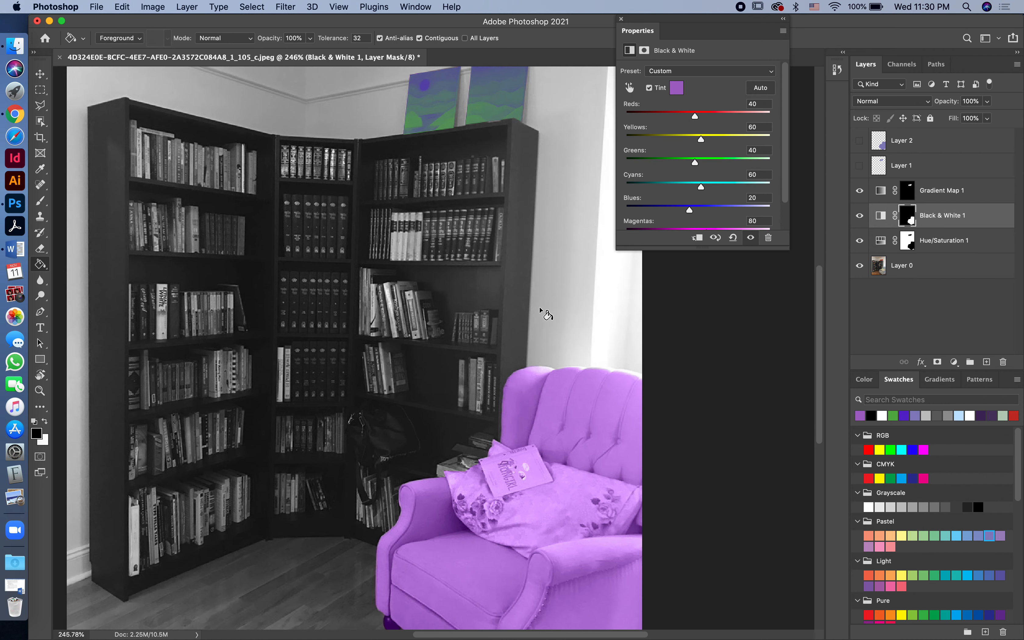
# - Set the Blues of the armchair's Black & White adjustment to -11 and its tint colour to dark violet #5e4887
pyautogui.scroll(-2, 546, 314)
pyautogui.moveTo(690, 209)
pyautogui.mouseDown()
pyautogui.moveTo(713, 209)
pyautogui.moveTo(679, 215)
pyautogui.mouseUp()
pyautogui.click(681, 83)
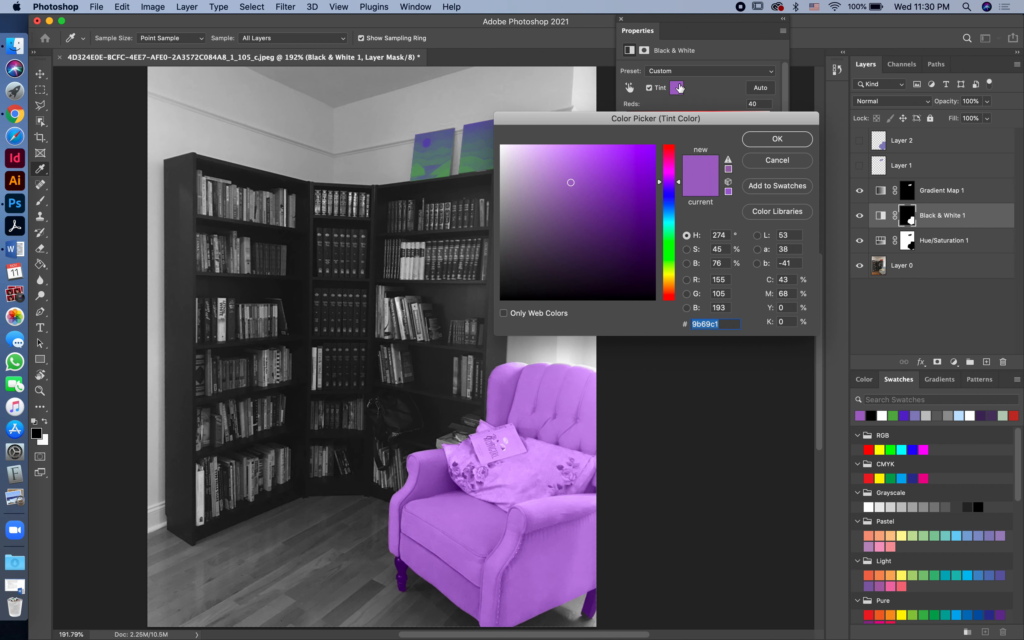
pyautogui.click(573, 217)
pyautogui.moveTo(660, 185); pyautogui.dragTo(660, 190)
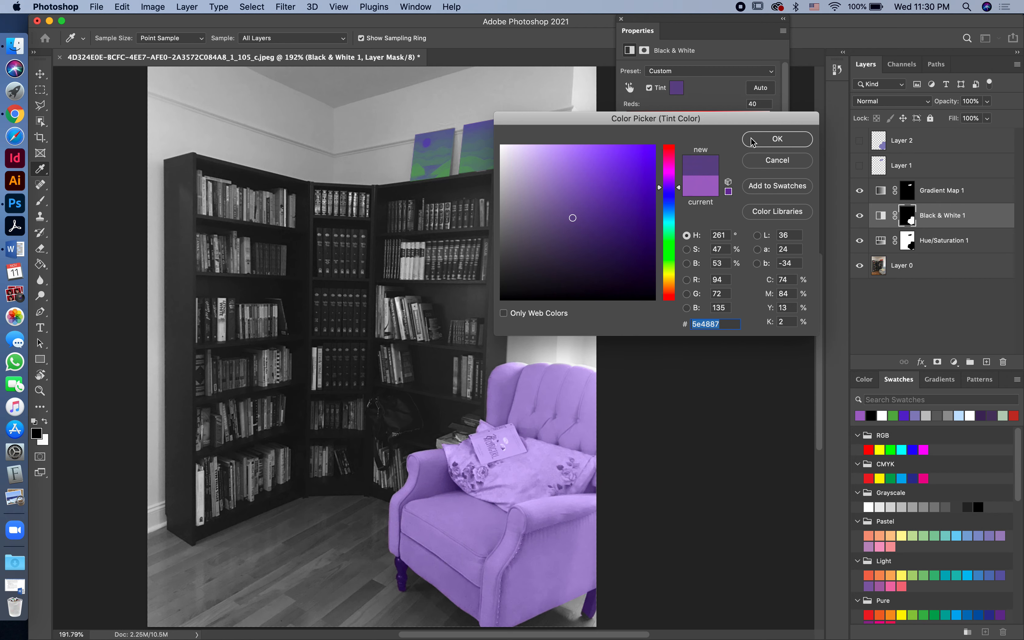
pyautogui.click(752, 142)
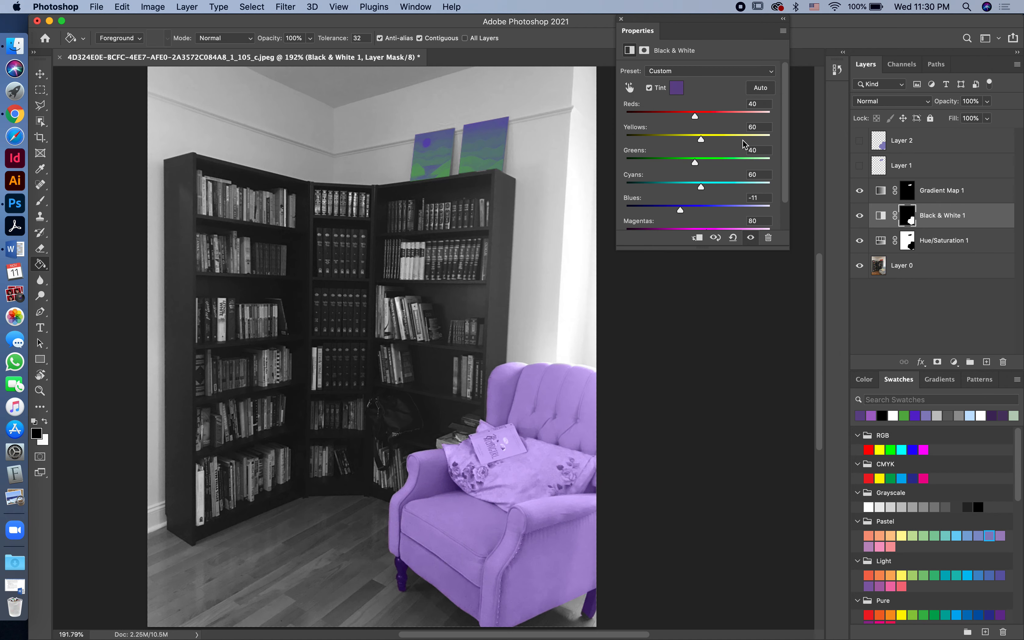
# - Hide the Hue/Saturation 1, Gradient Map 1 and Black & White 1 adjustment layers, leaving only Layer 0 displayed
pyautogui.scroll(-1, 517, 417)
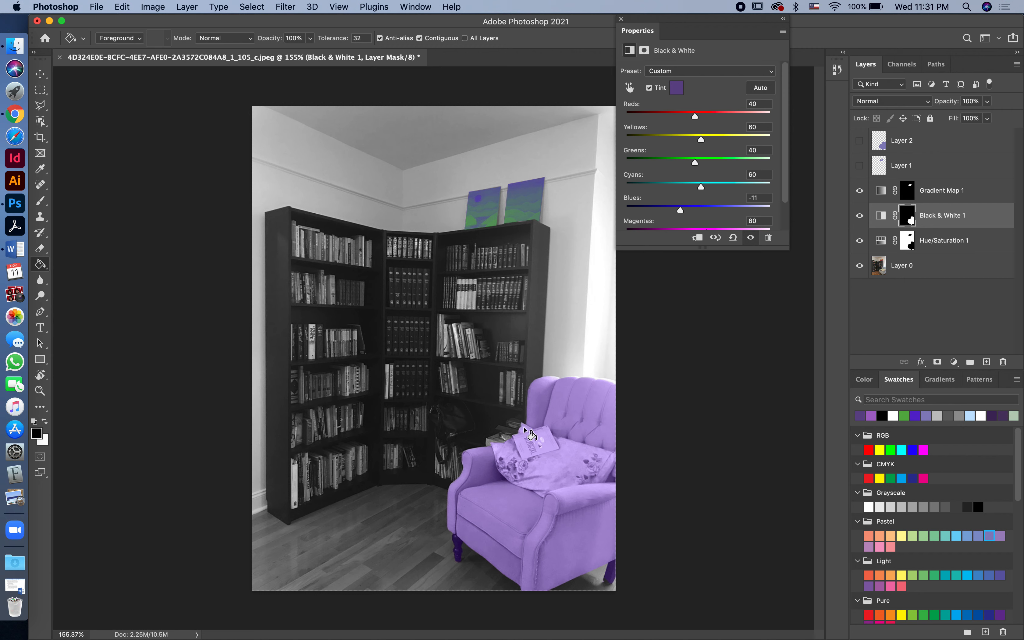
pyautogui.click(859, 240)
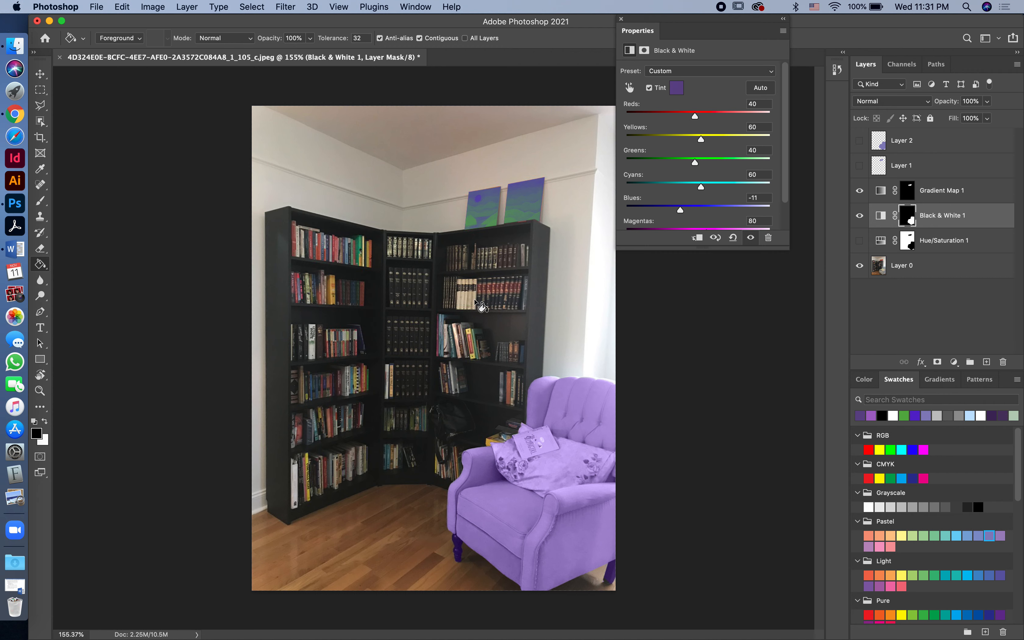
pyautogui.click(860, 191)
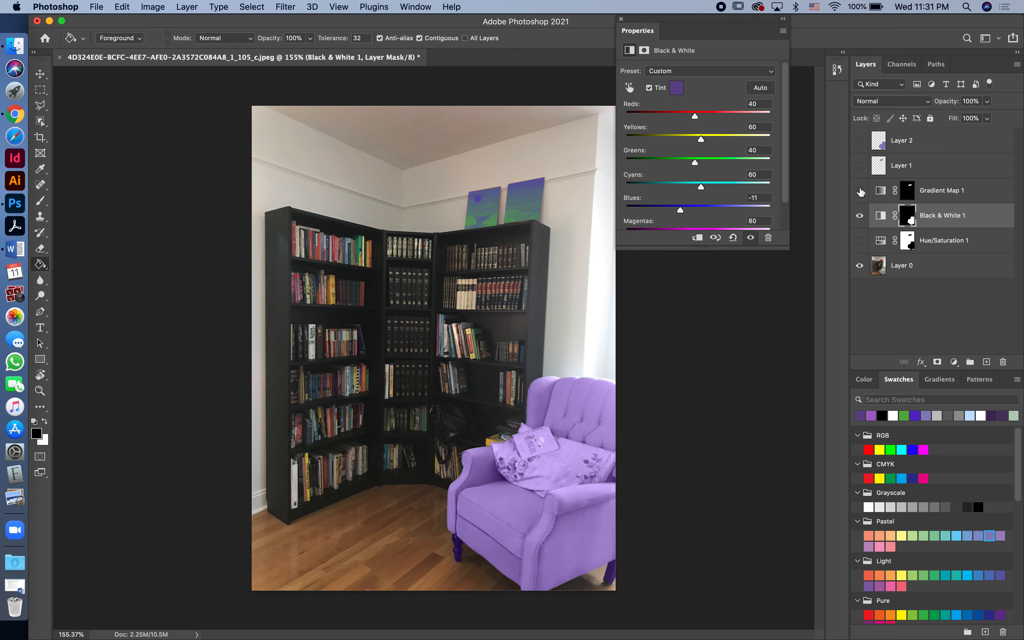
pyautogui.click(859, 216)
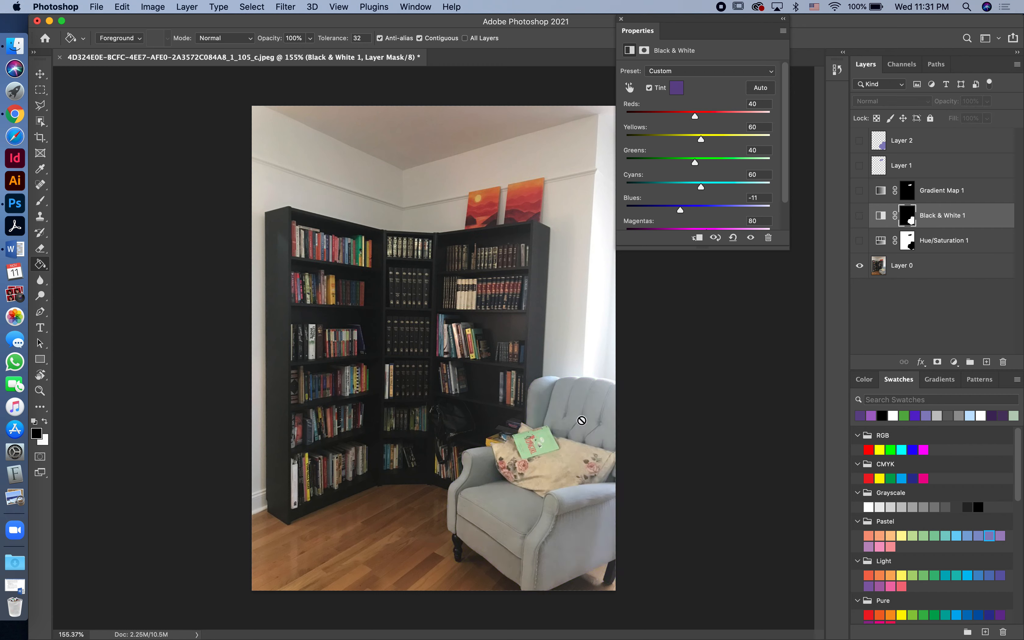
# - Load the armchair selection from Layer 2 and add a Hue/Saturation adjustment layer on top with Saturation -100
pyautogui.click(907, 144)
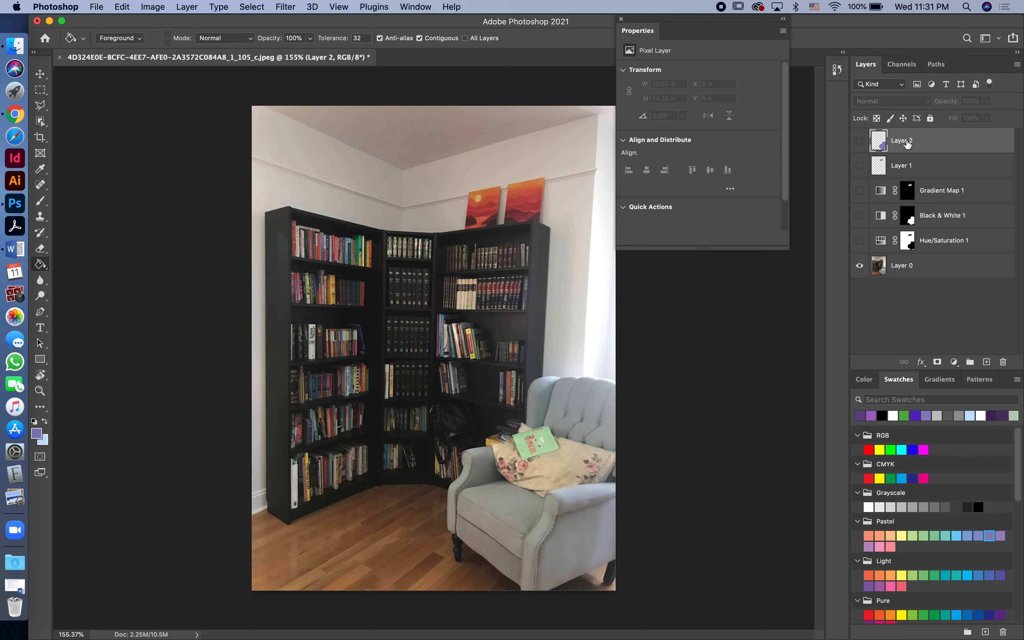
pyautogui.keyDown('super'); pyautogui.click(880, 143); pyautogui.keyUp('super')
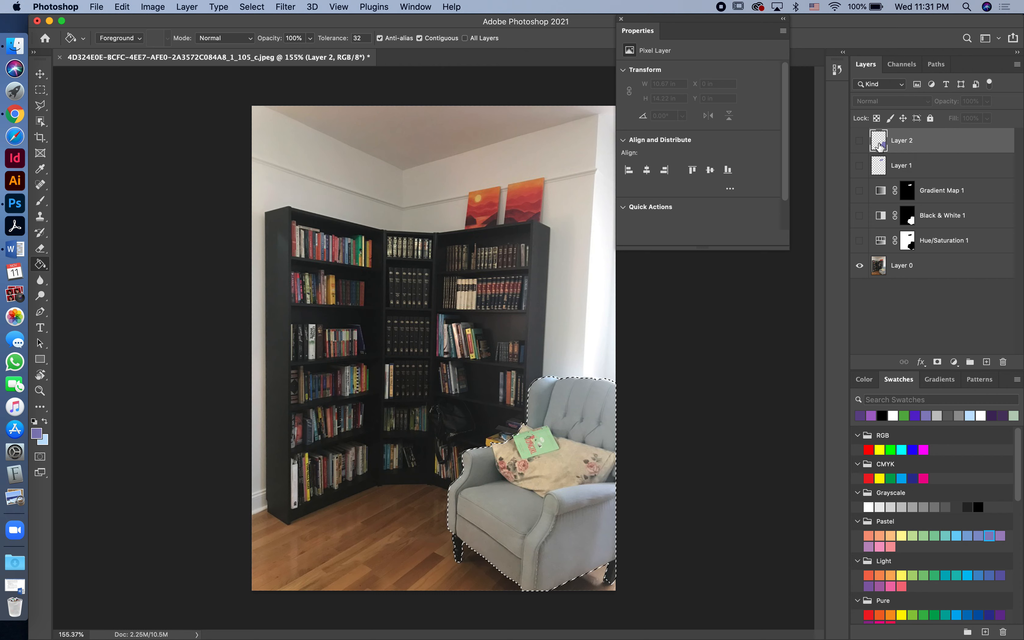
pyautogui.click(954, 362)
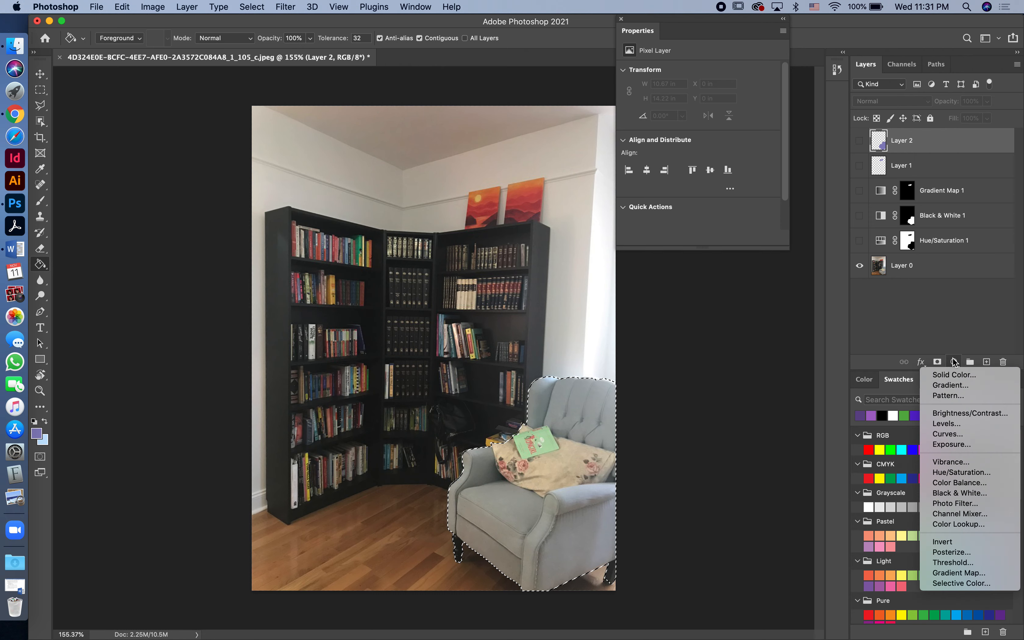
pyautogui.click(941, 472)
pyautogui.moveTo(696, 141); pyautogui.dragTo(597, 148)
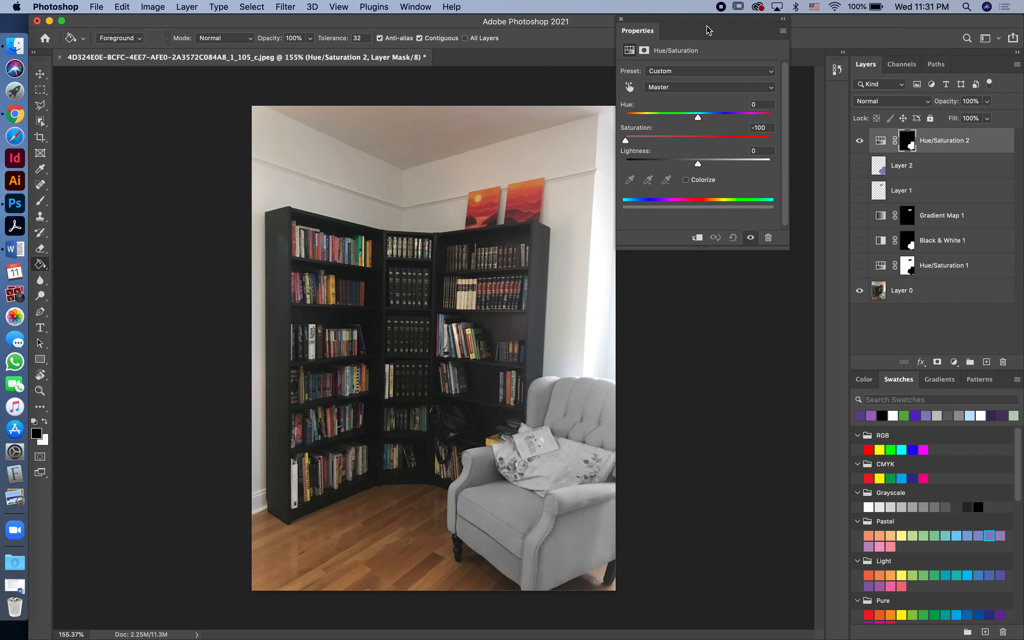
# - Deselect all layers with the Move tool and move the floating Properties window clear of the photo
pyautogui.click(41, 76)
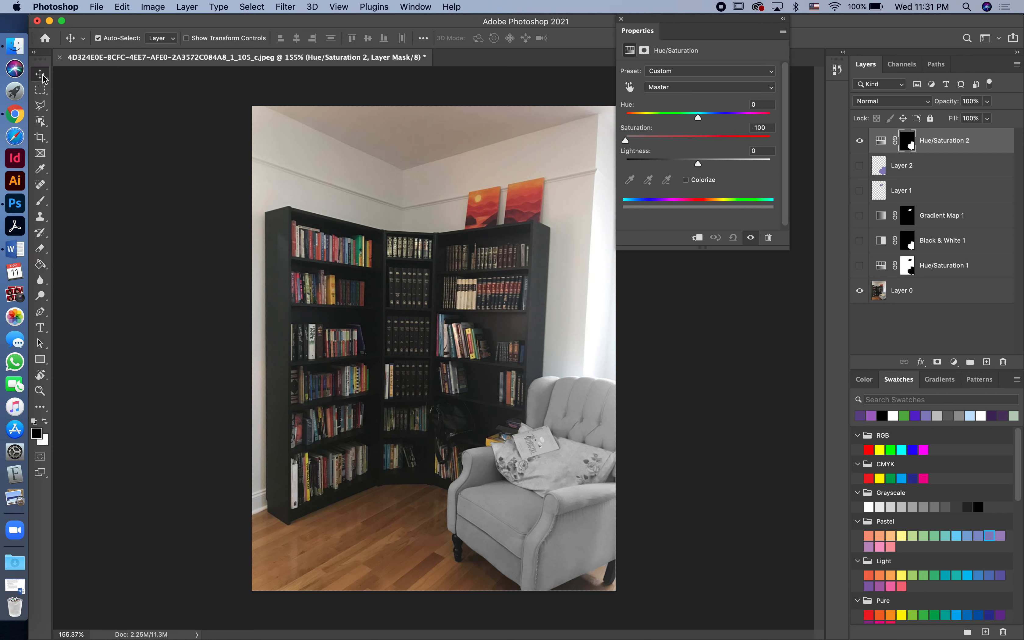
pyautogui.click(146, 122)
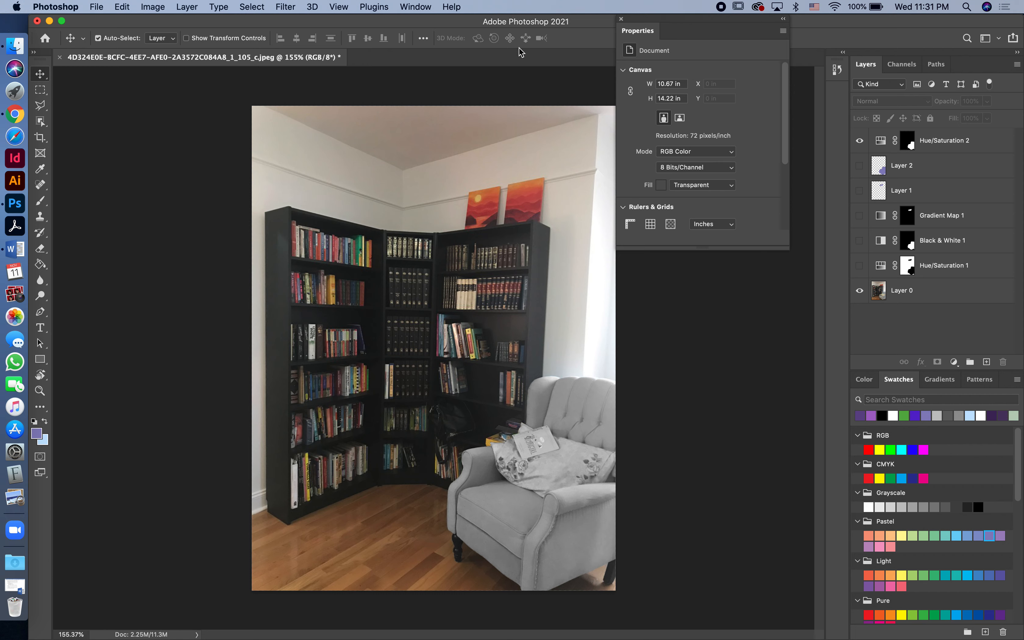
pyautogui.moveTo(658, 20); pyautogui.dragTo(694, 84)
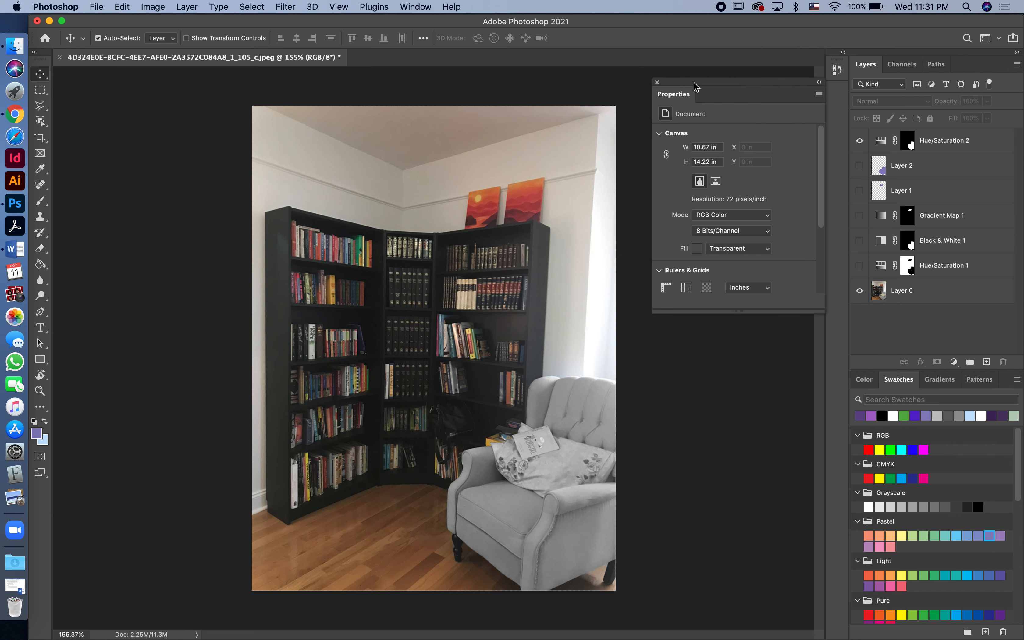